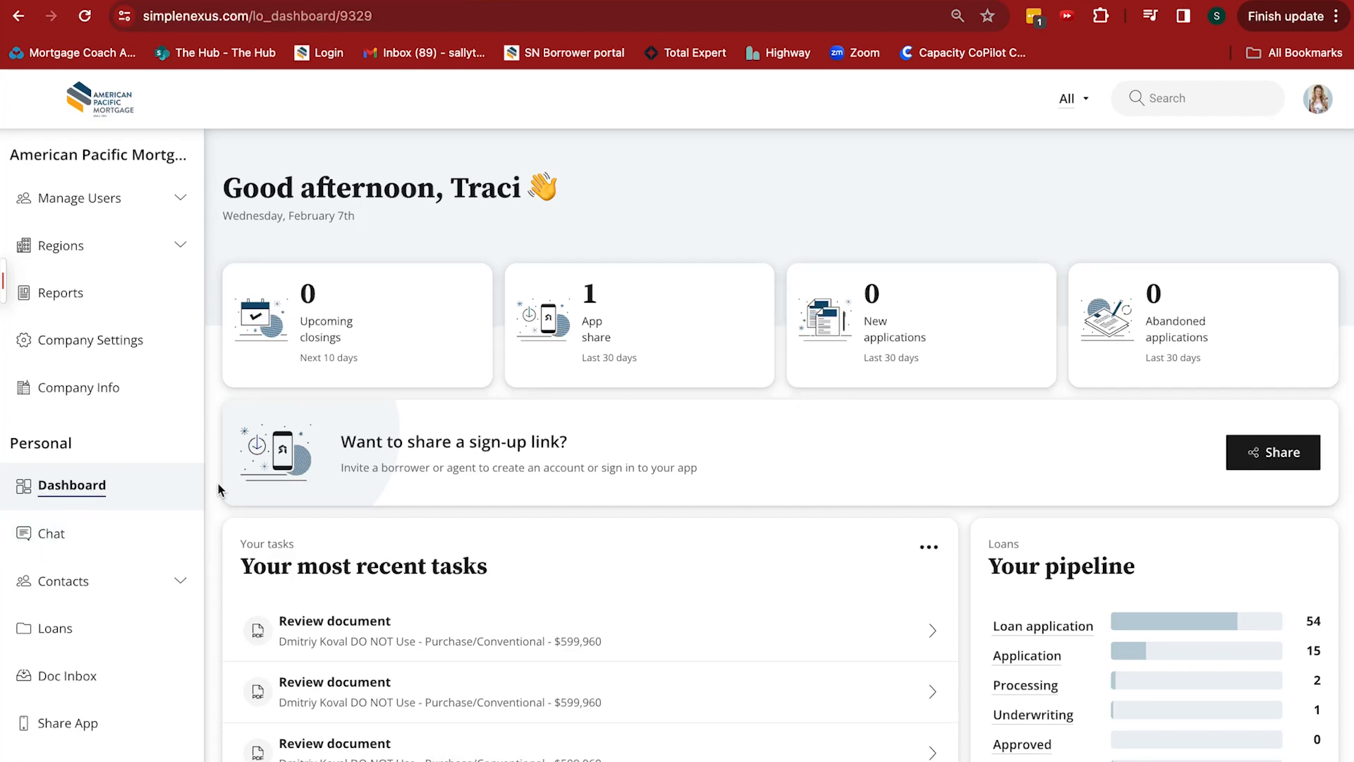
Review the notification settings in the personal account settings and return to the dashboard
scroll(68, 533, down, 3)
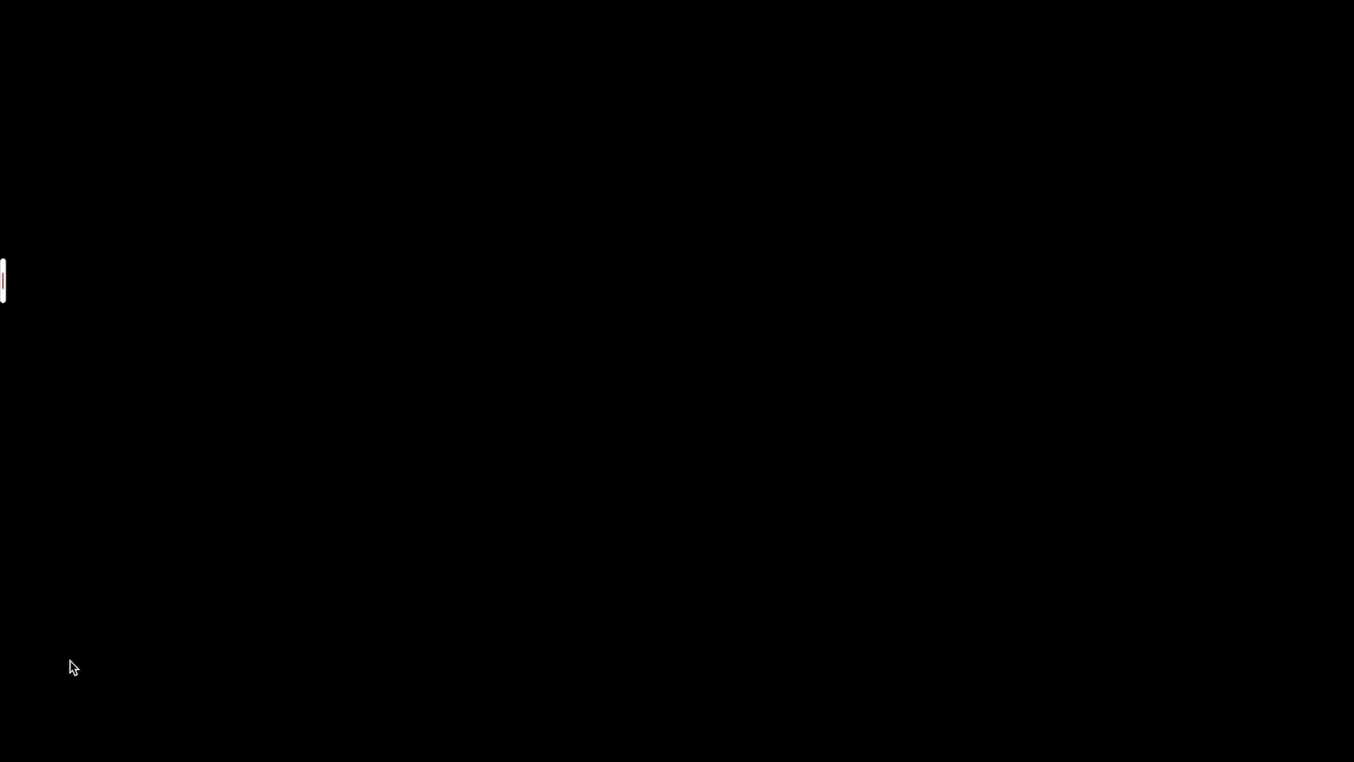
click(71, 667)
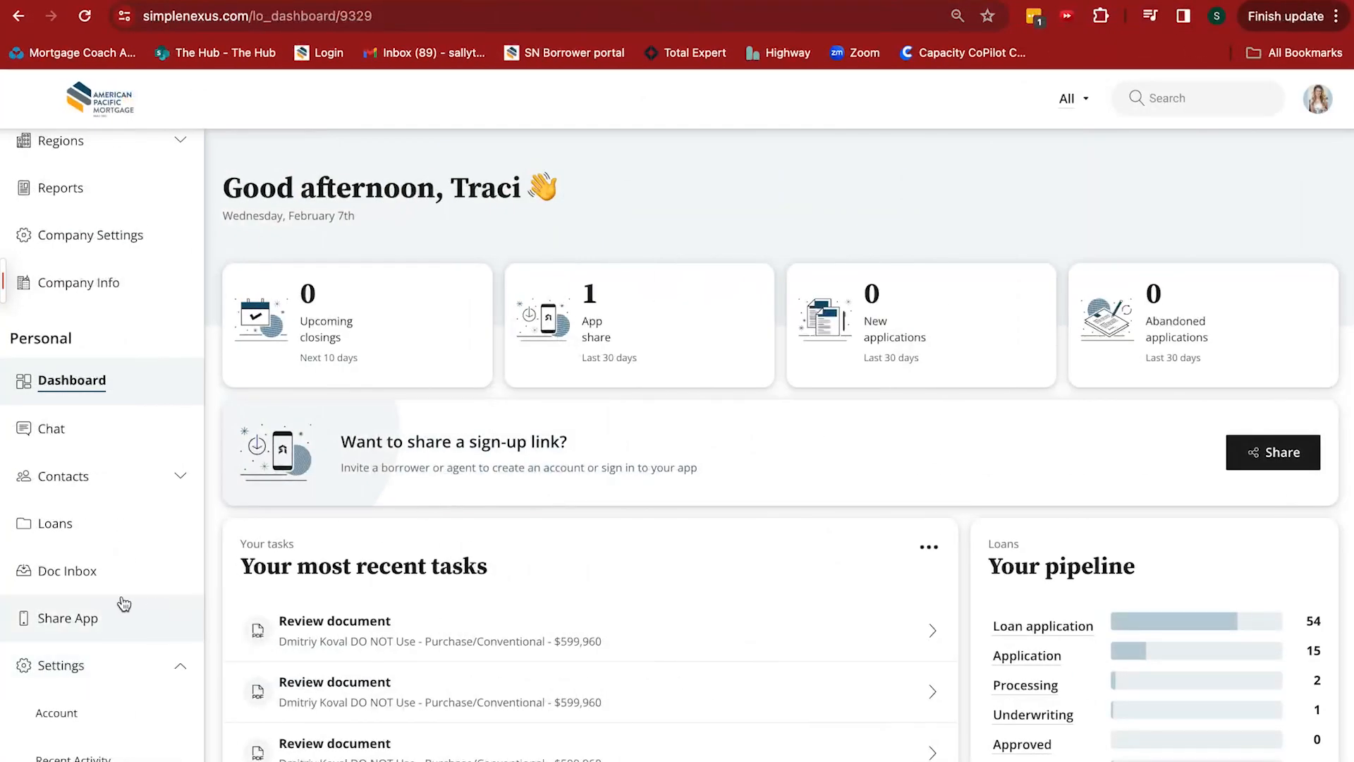
scroll(116, 612, down, 3)
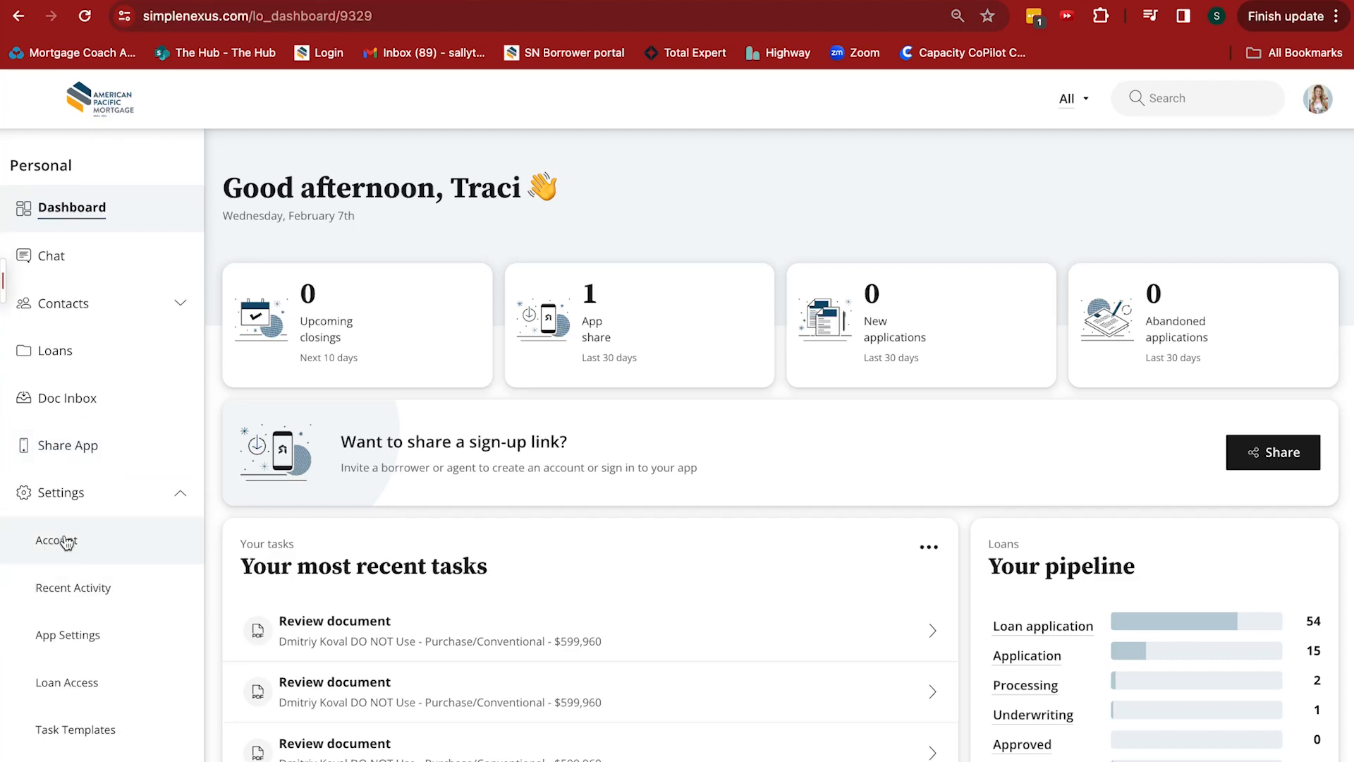
click(59, 541)
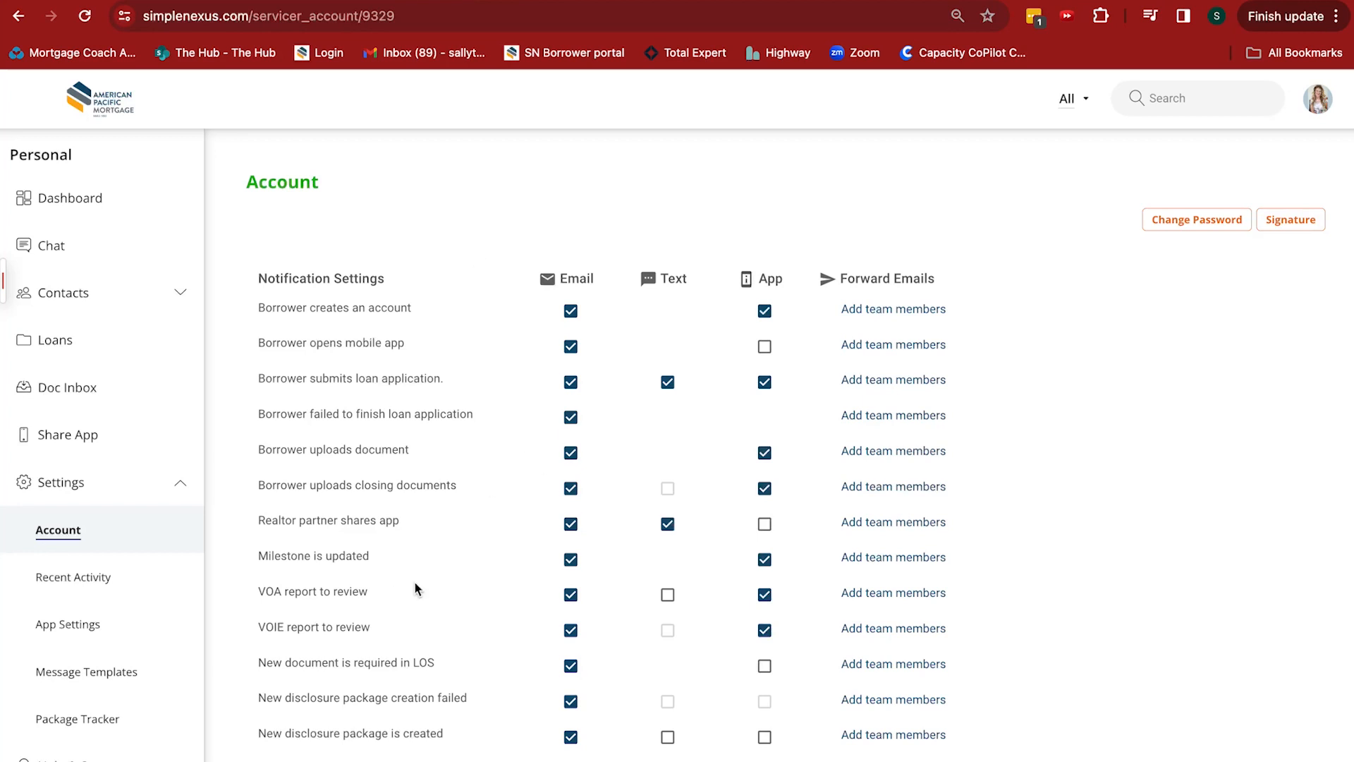
scroll(414, 588, down, 3)
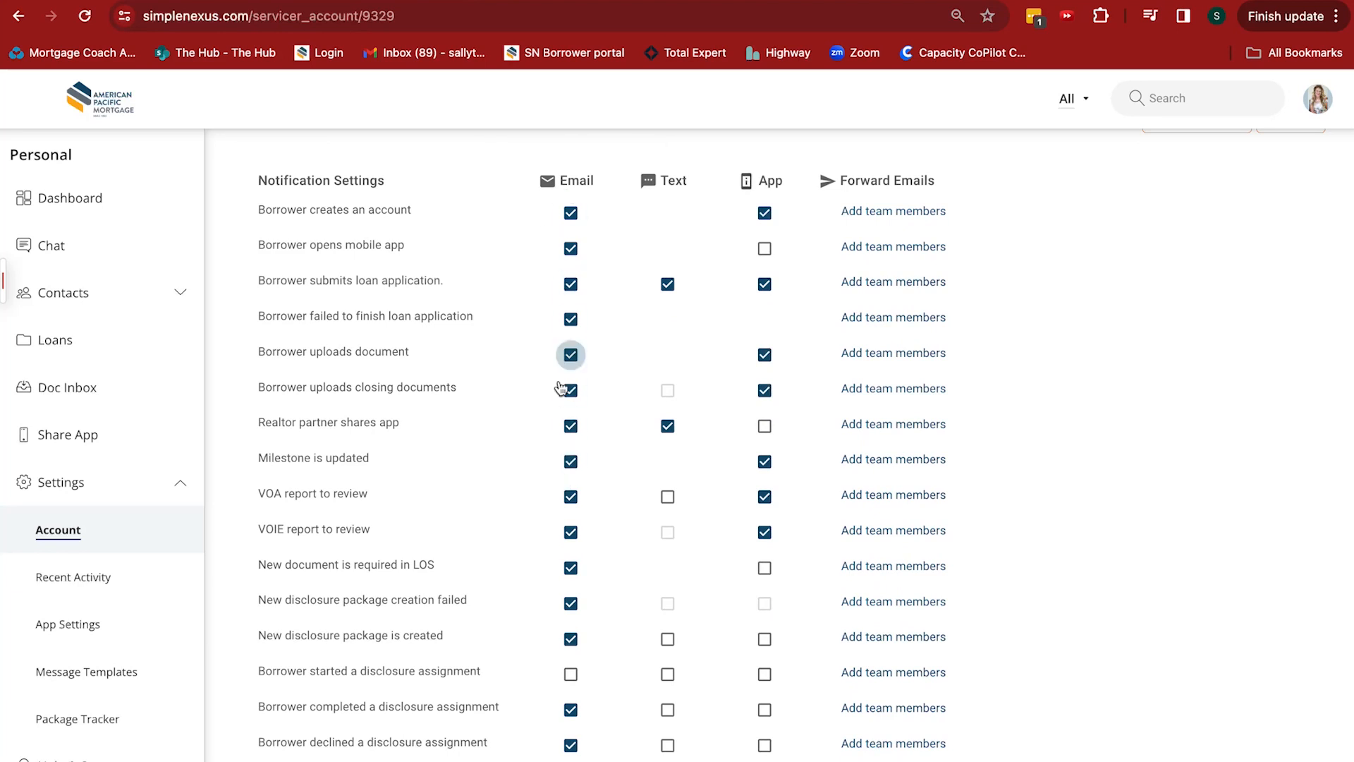
scroll(458, 289, up, 3)
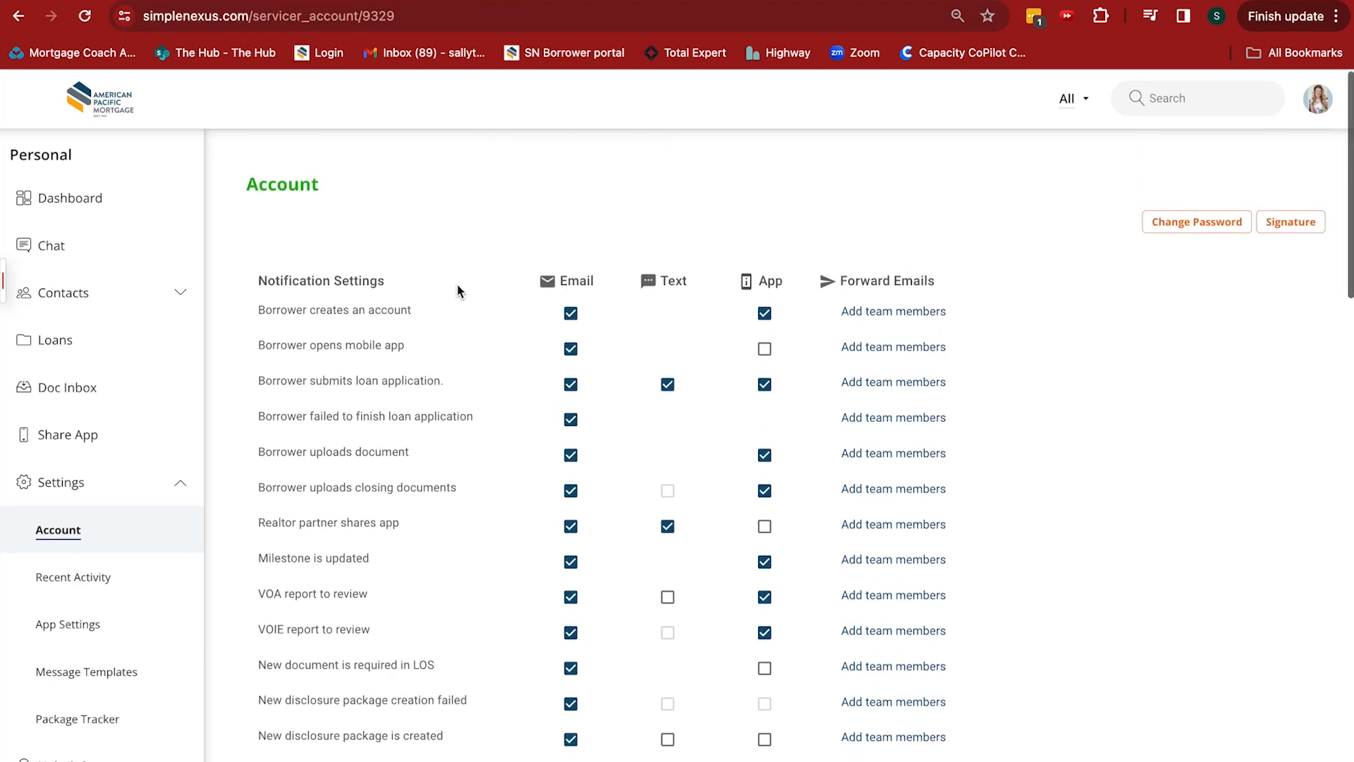
click(83, 198)
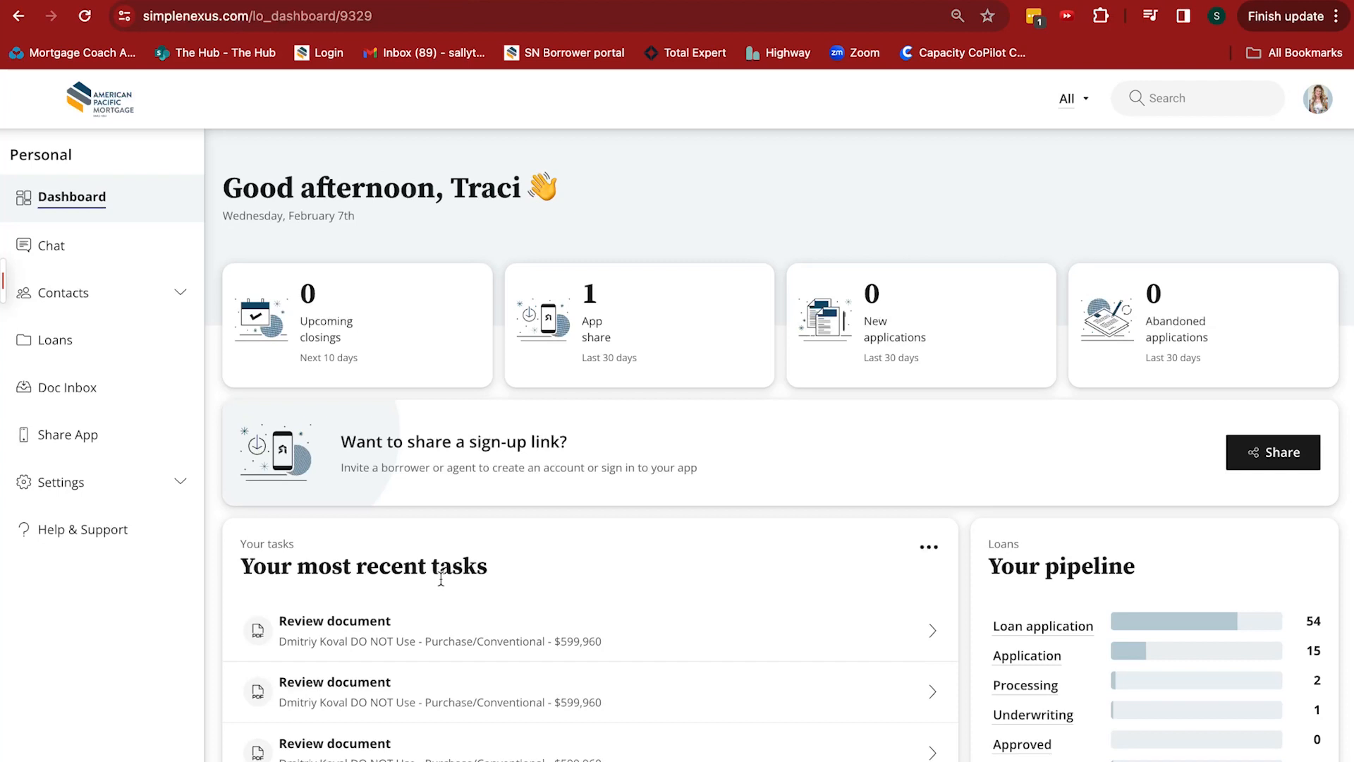
Search the active loans by the borrower's last name and open the loan created Sep 01, 2022
click(52, 345)
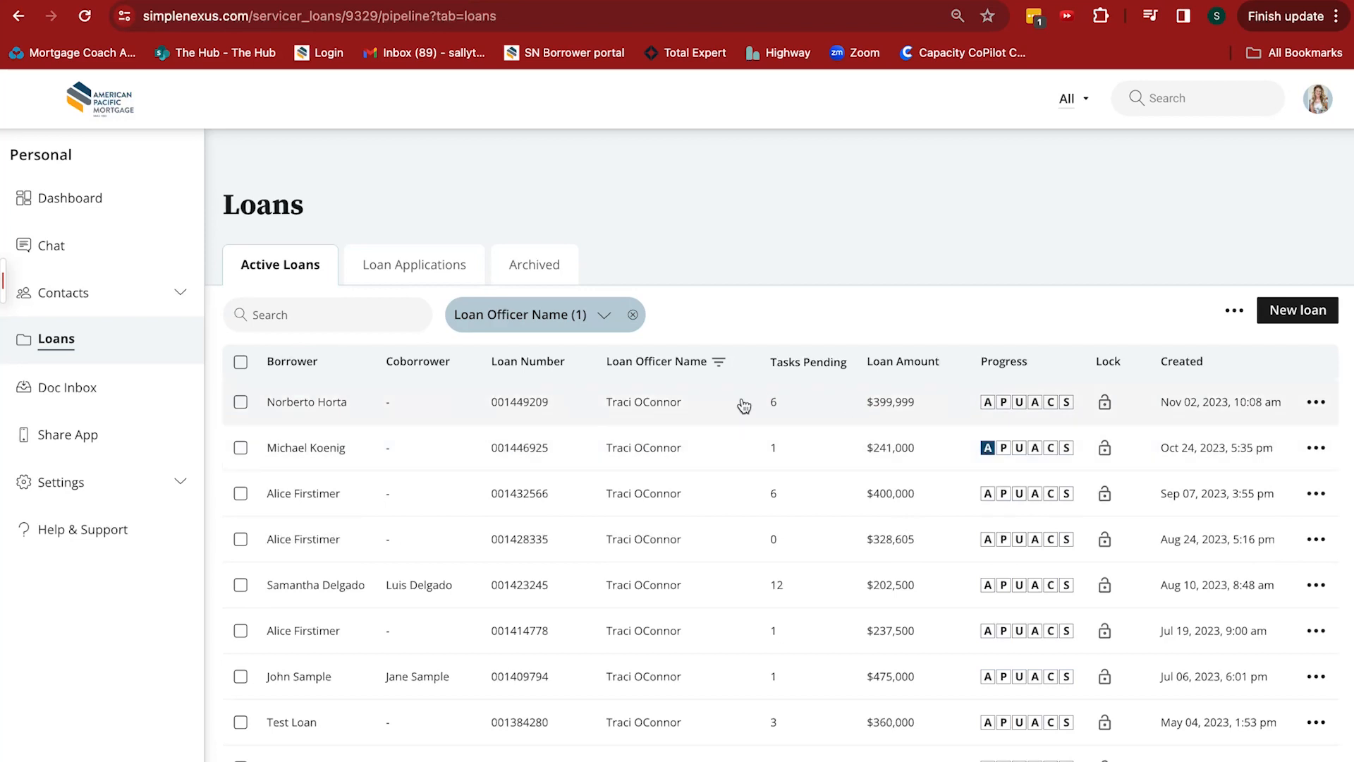
click(315, 314)
text(firstimer)
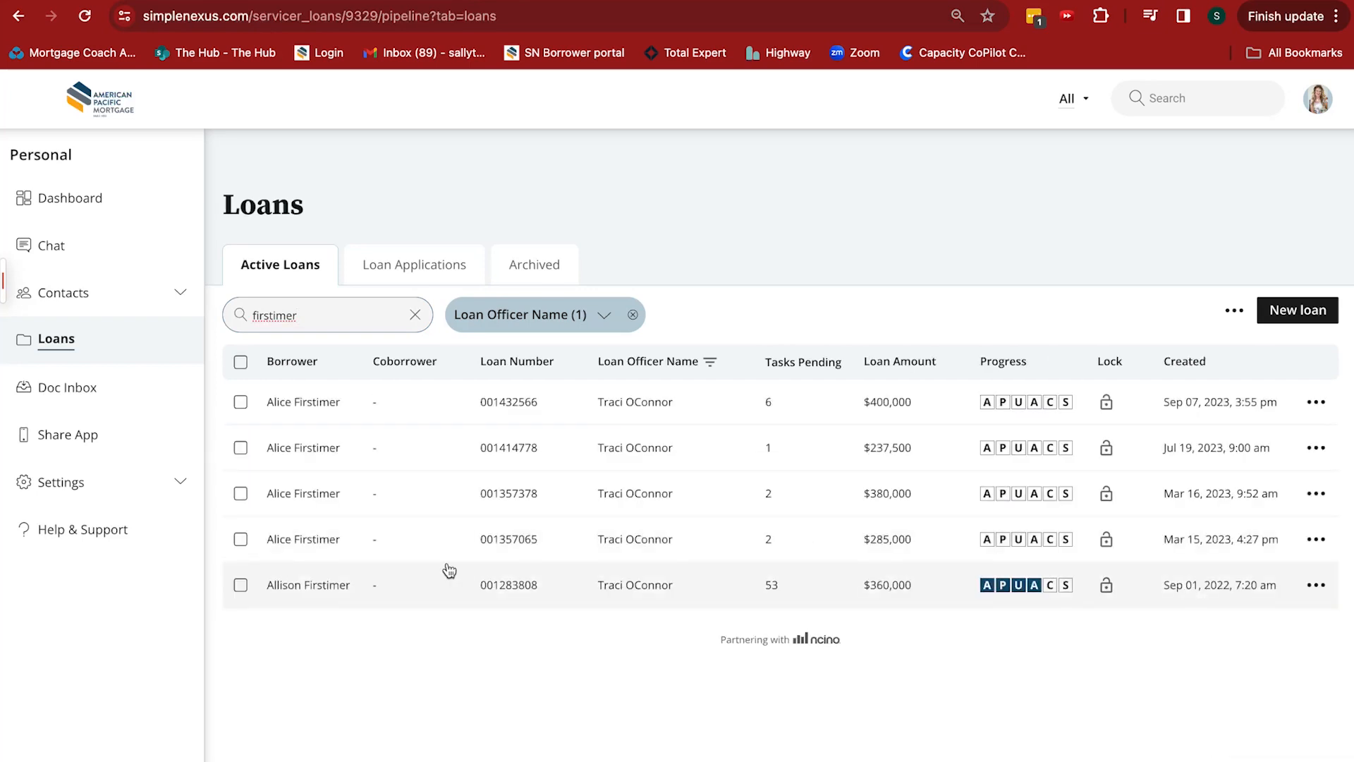
click(406, 578)
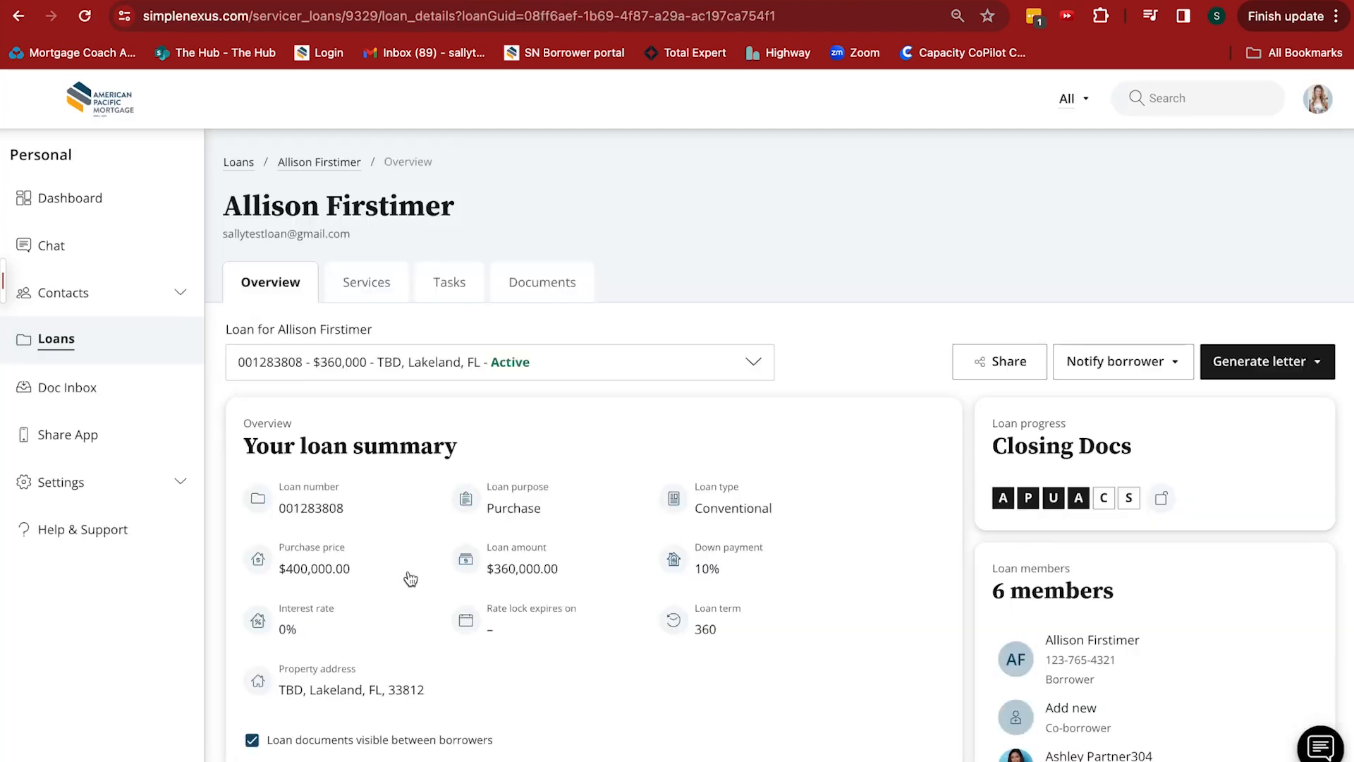
Review the loan overview and the file formats offered for downloading the submitted application, without downloading it
scroll(870, 388, down, 3)
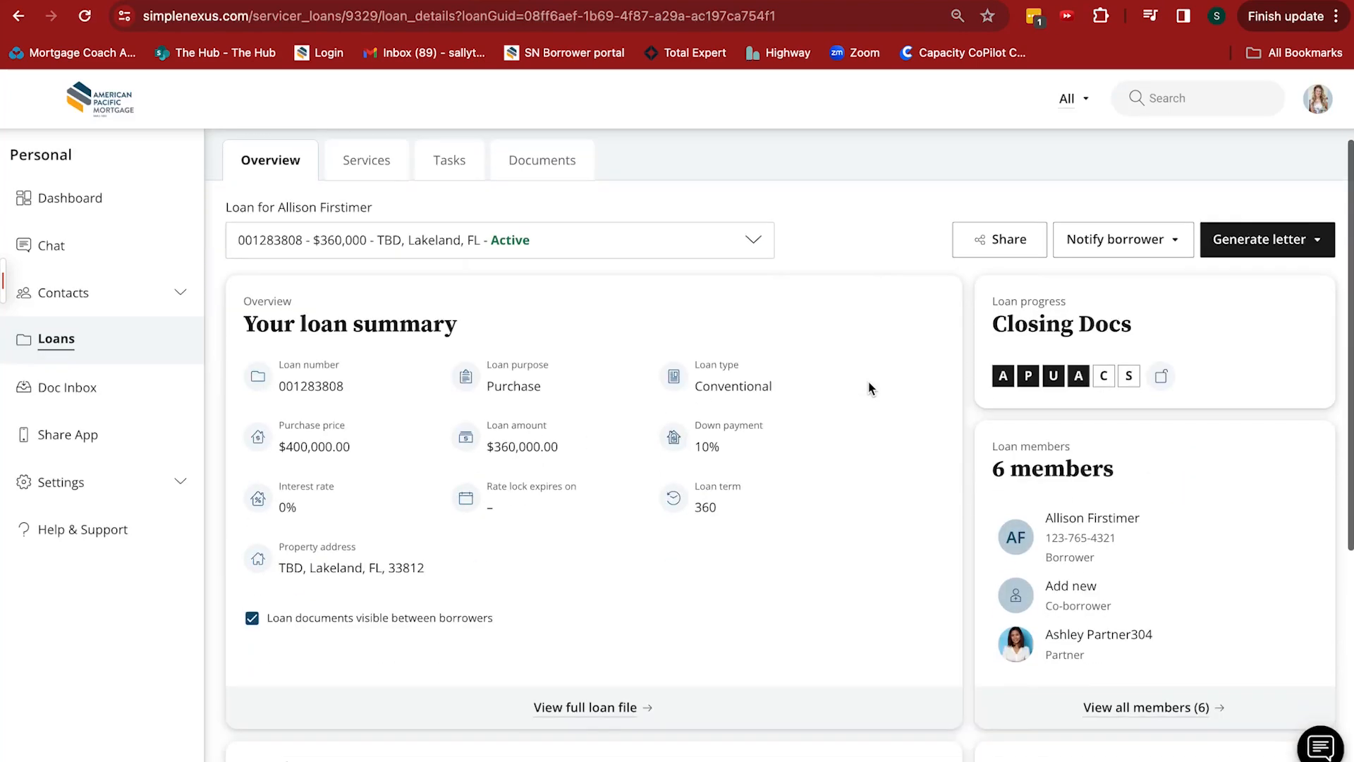
scroll(869, 387, down, 3)
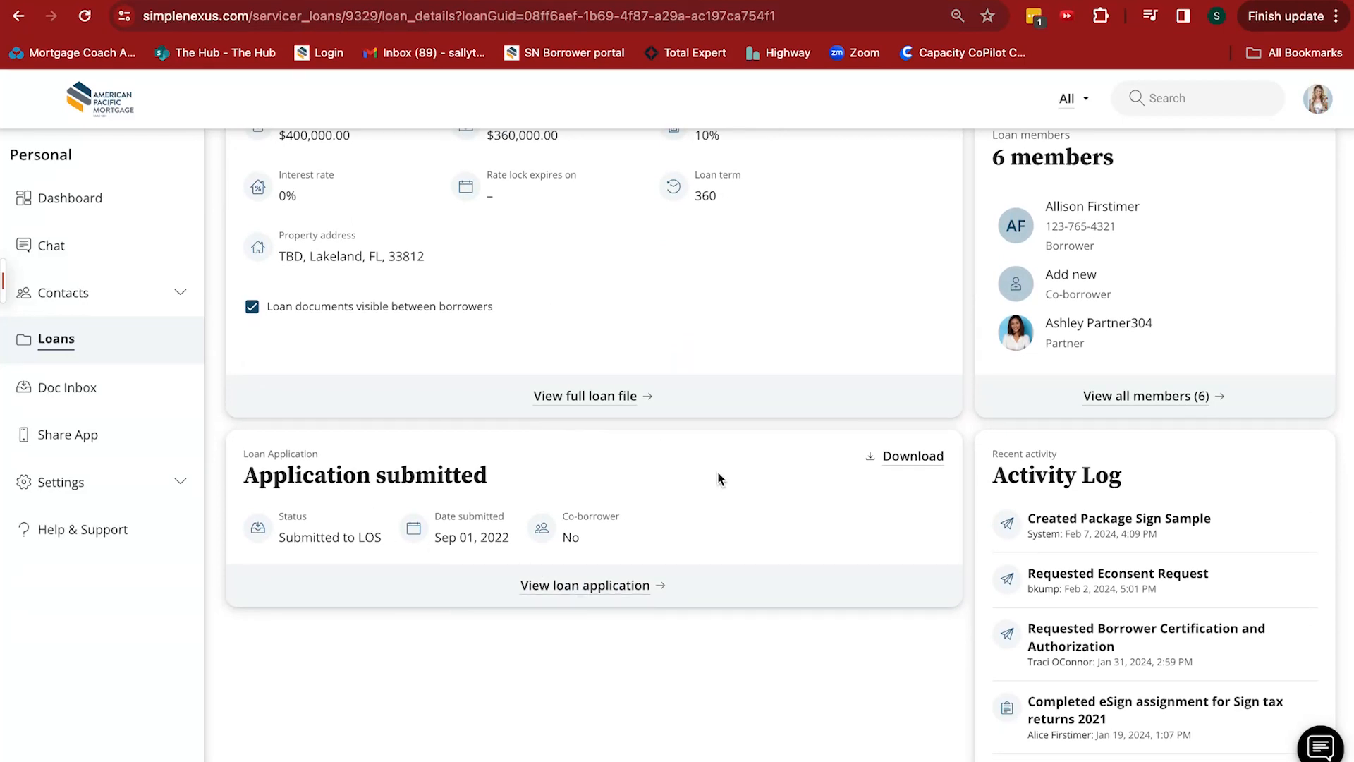
scroll(718, 472, up, 1)
click(913, 482)
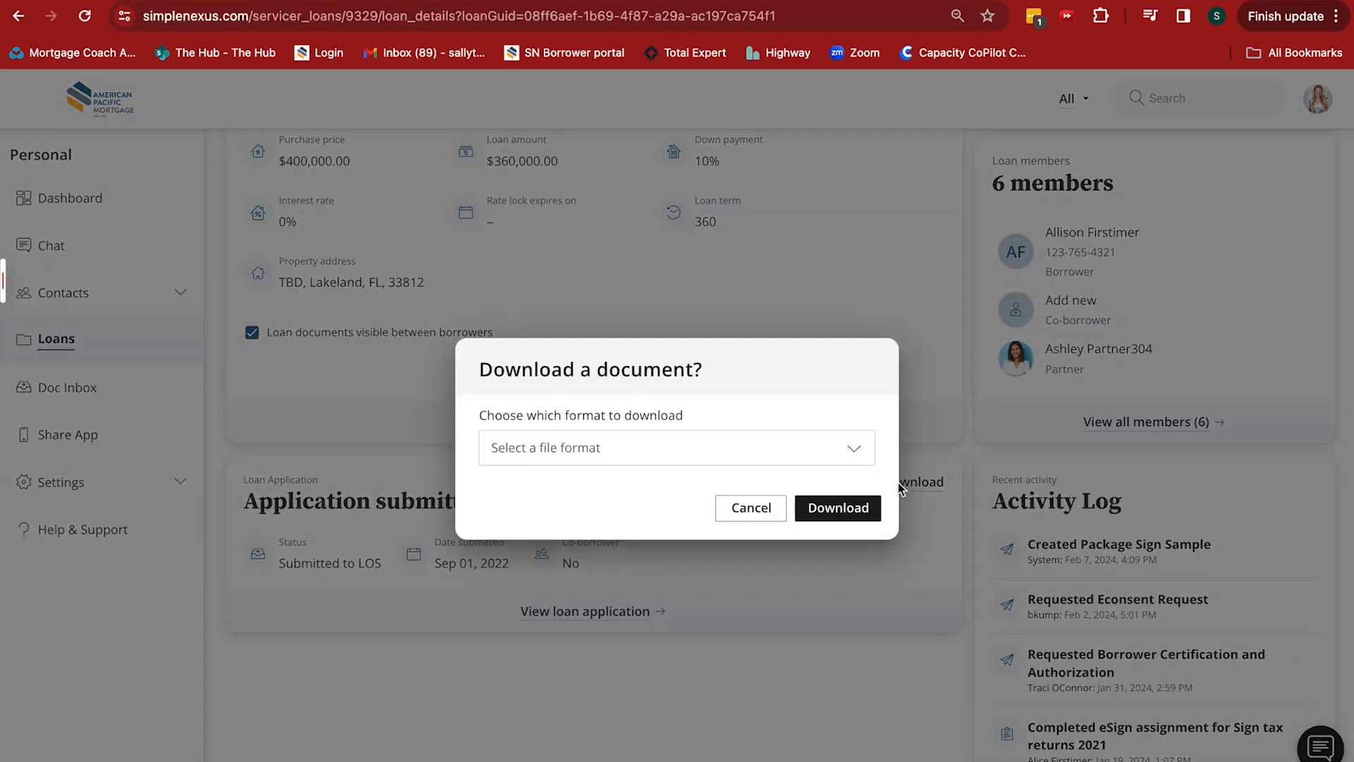
click(858, 452)
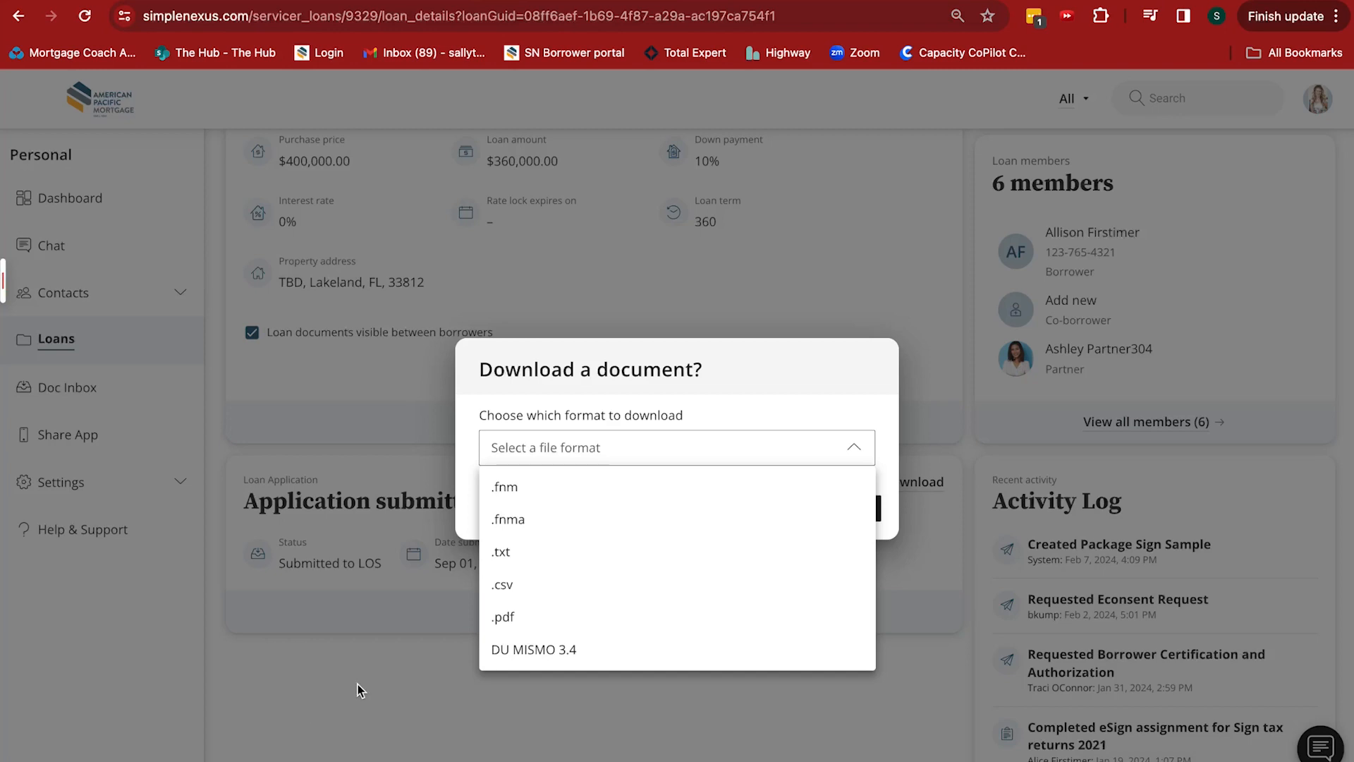
click(348, 706)
scroll(674, 372, up, 3)
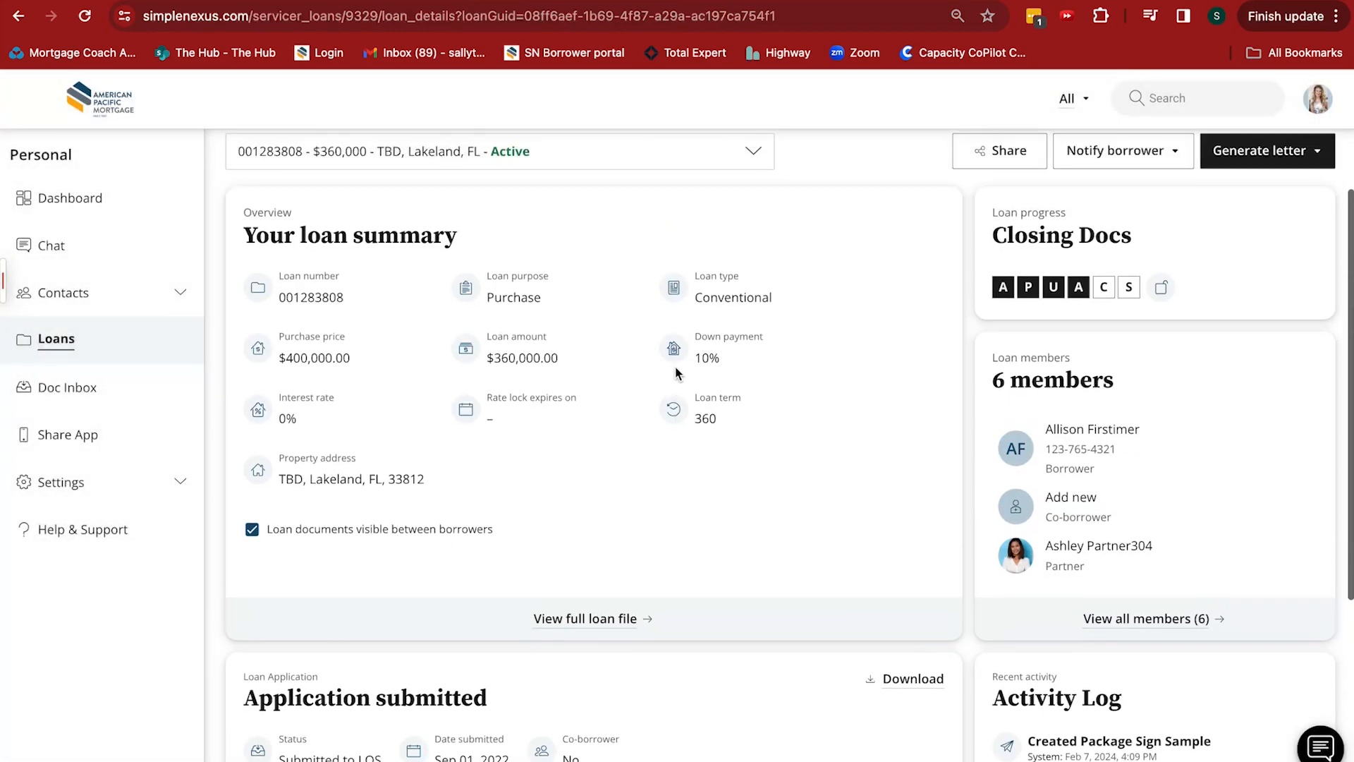
View the account connection options for the borrower among the loan members and close them without saving
scroll(733, 353, down, 3)
scroll(1090, 248, up, 1)
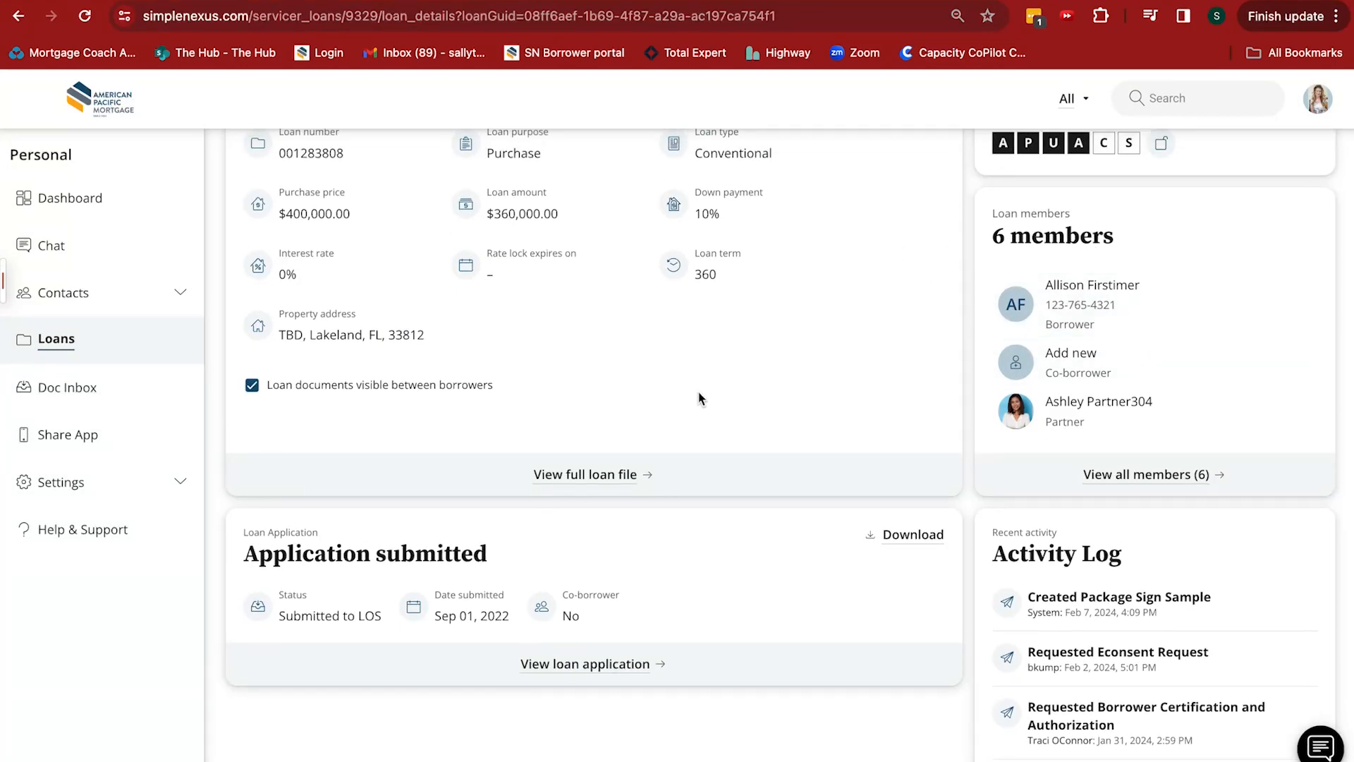
click(1193, 302)
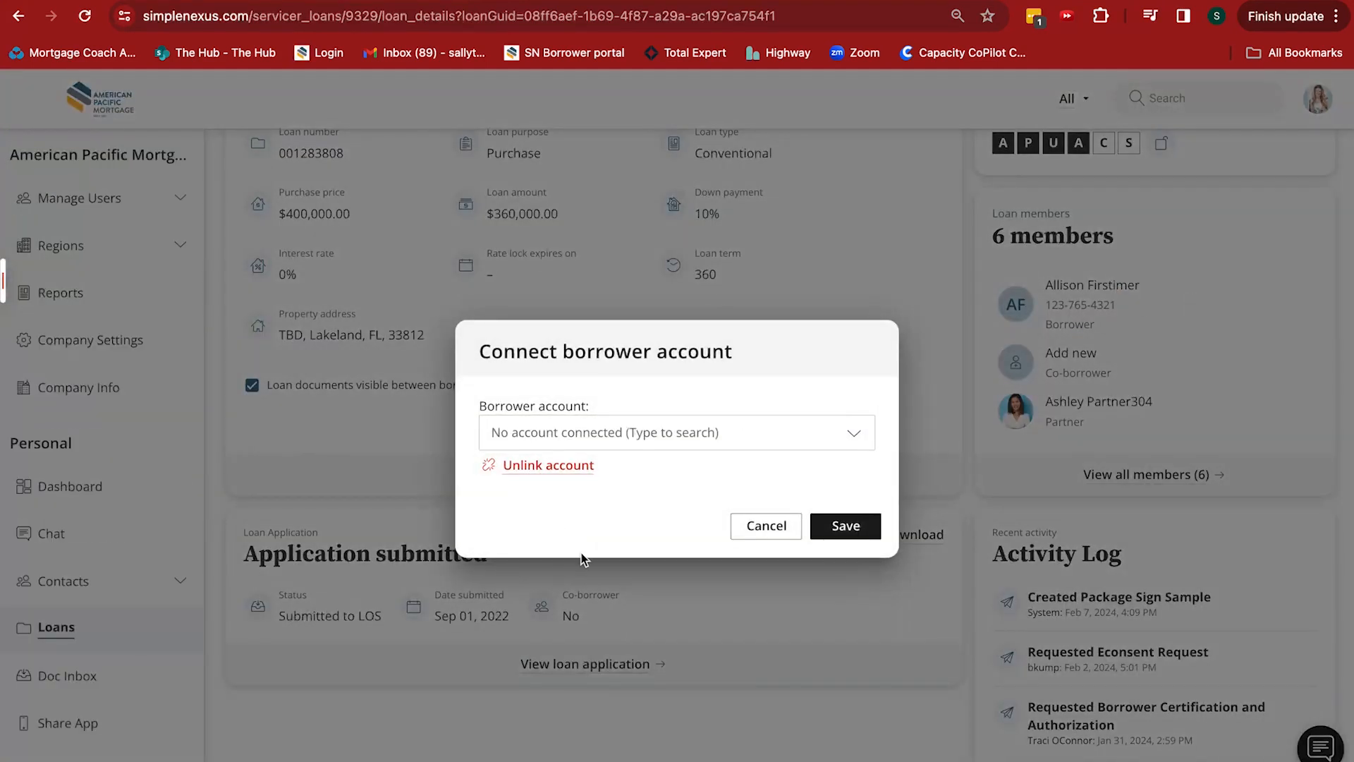
click(758, 529)
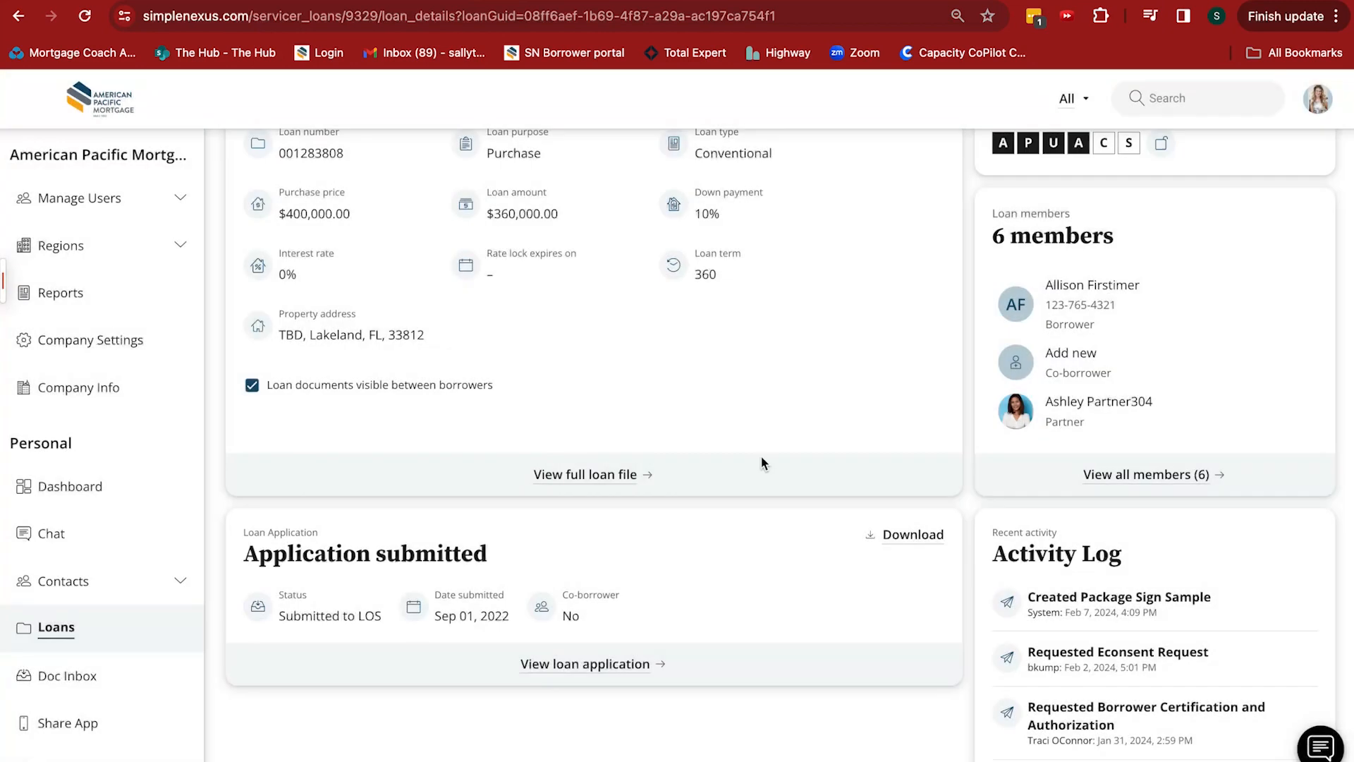
Check which loans can be selected for this borrower, keeping the current loan
scroll(1105, 295, up, 3)
scroll(773, 319, up, 1)
click(750, 223)
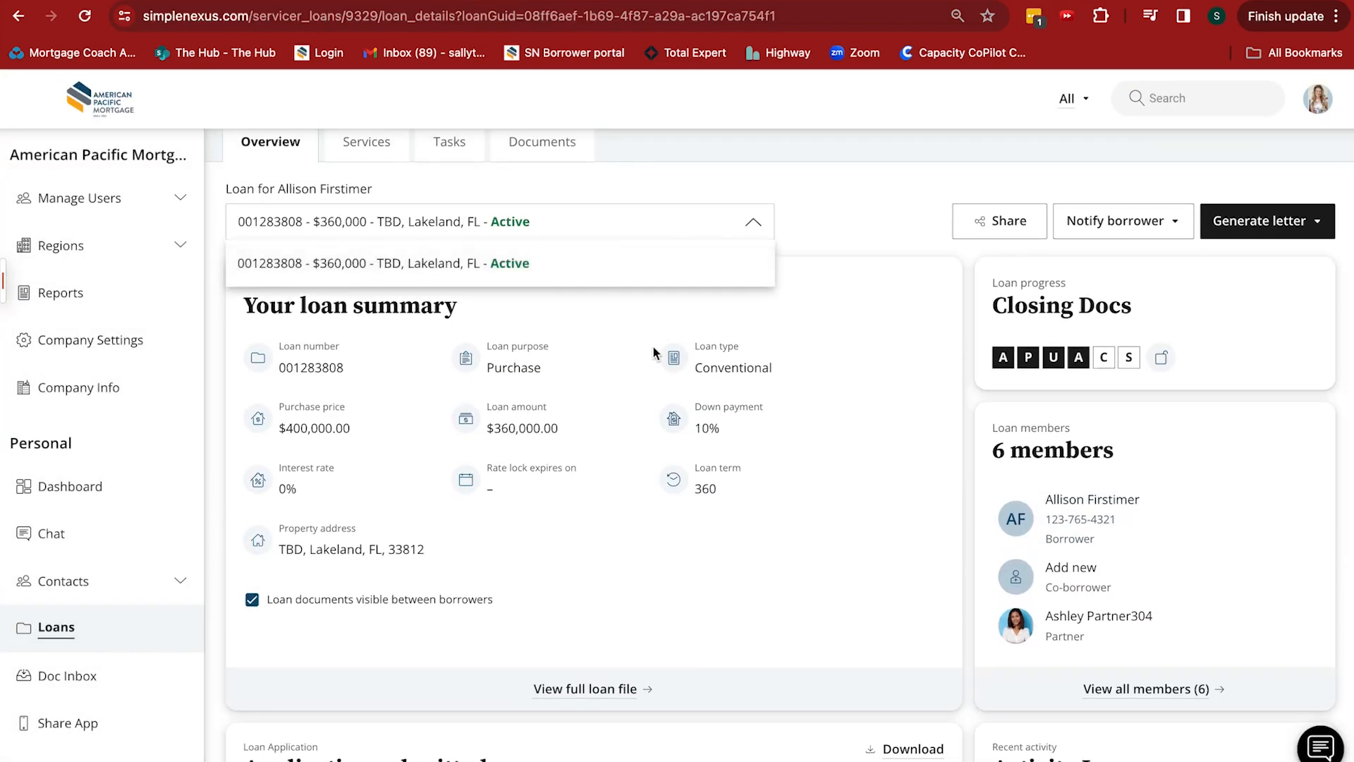
click(846, 178)
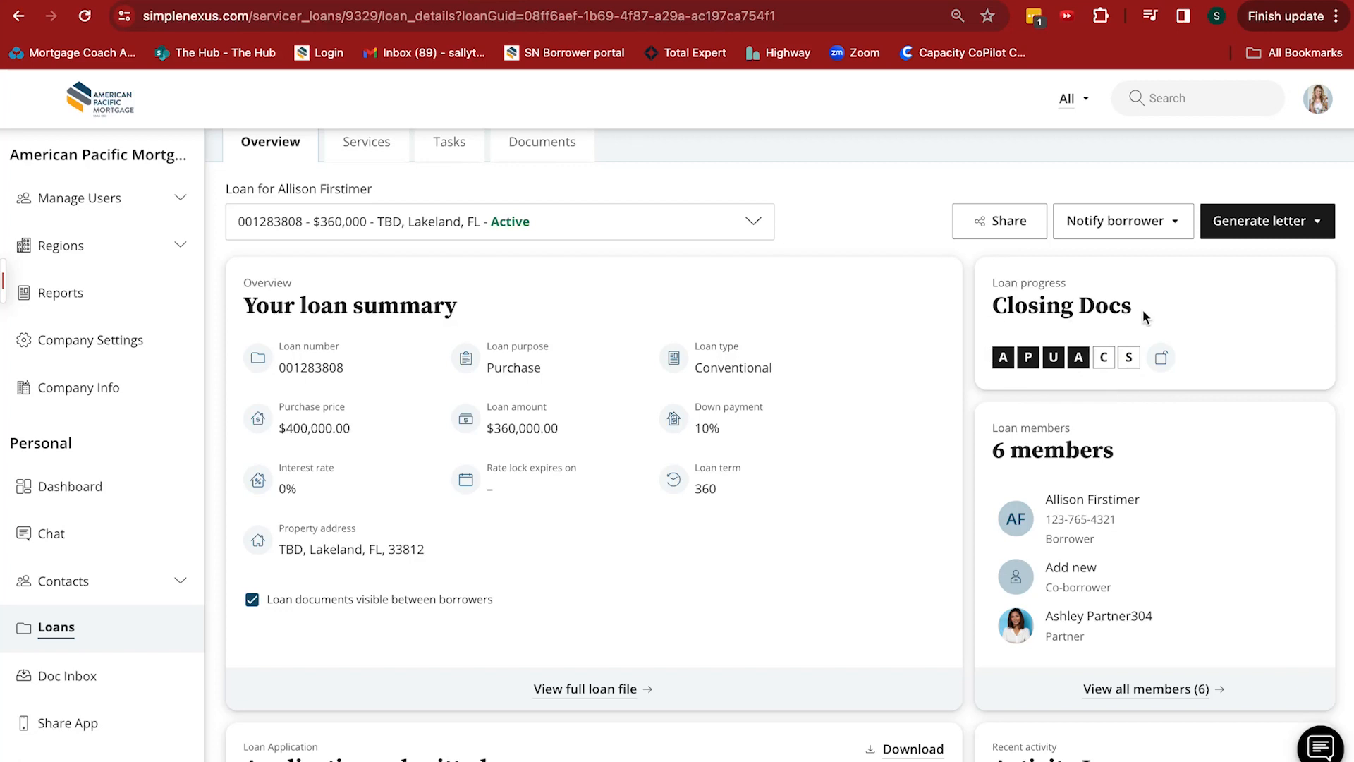
scroll(769, 429, up, 1)
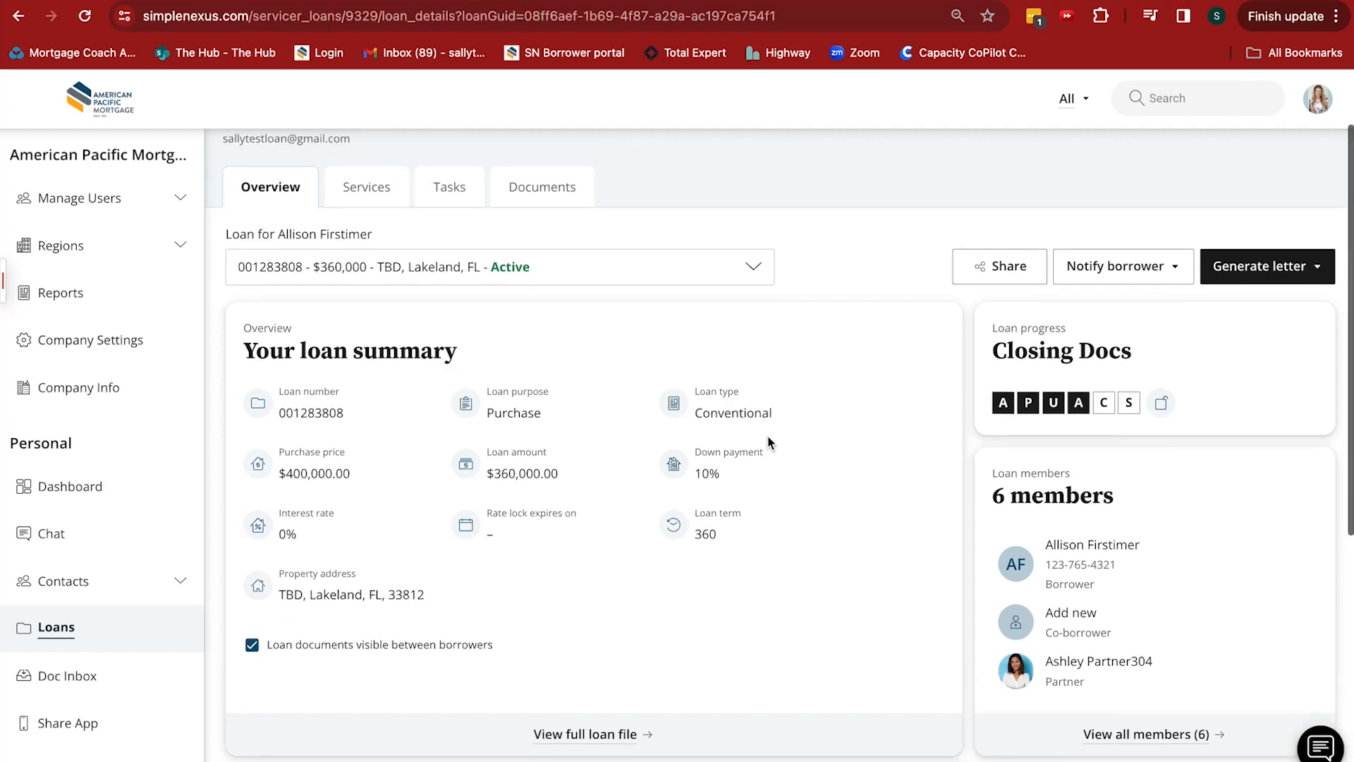
Check the letter types available for generation and review the loan's recent activity log
click(1278, 274)
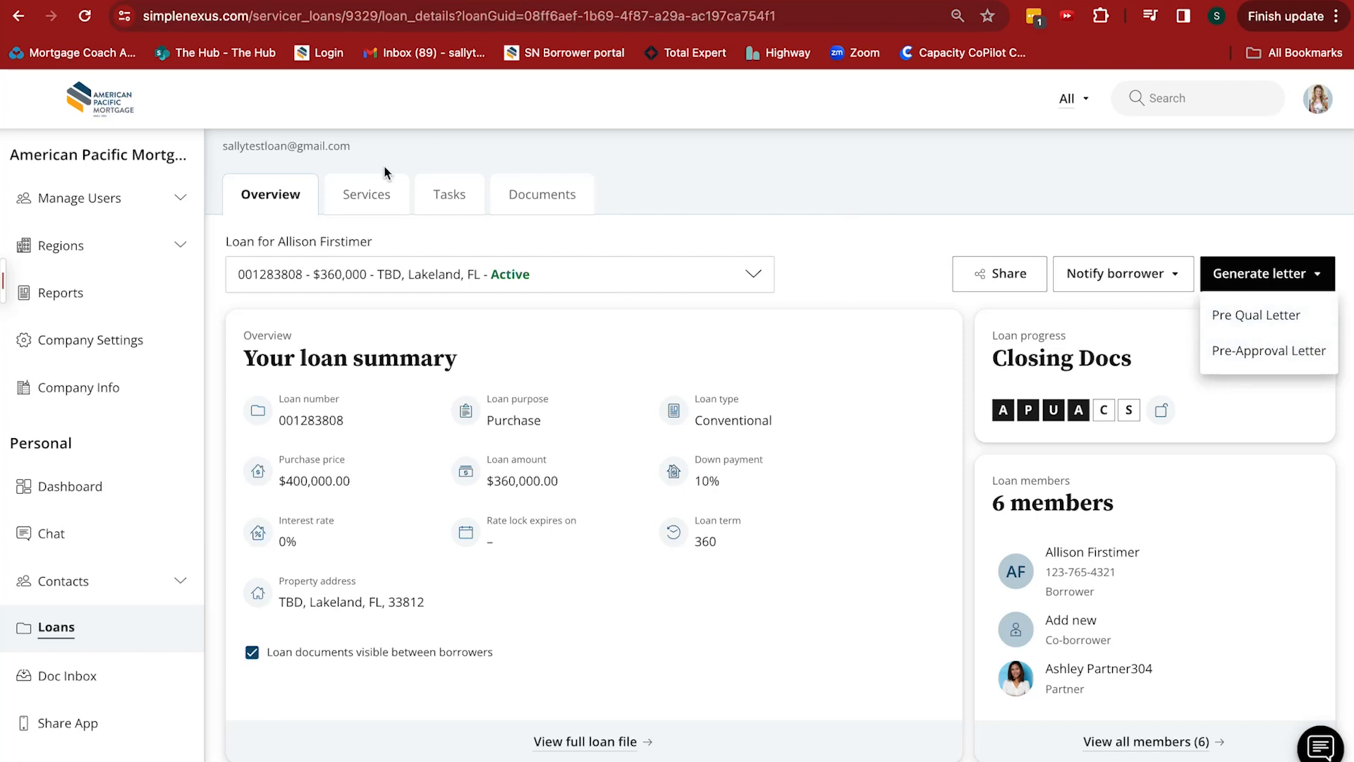
scroll(855, 433, down, 5)
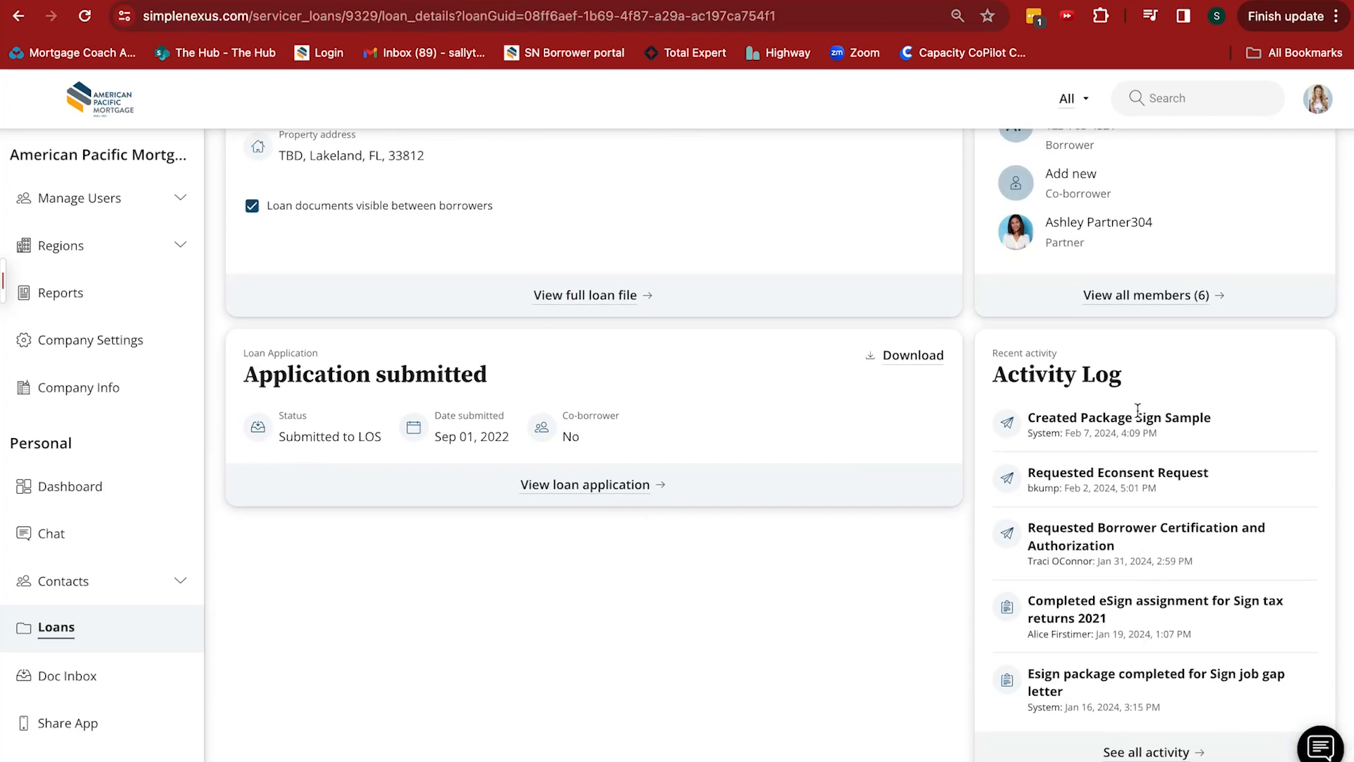
scroll(709, 272, up, 5)
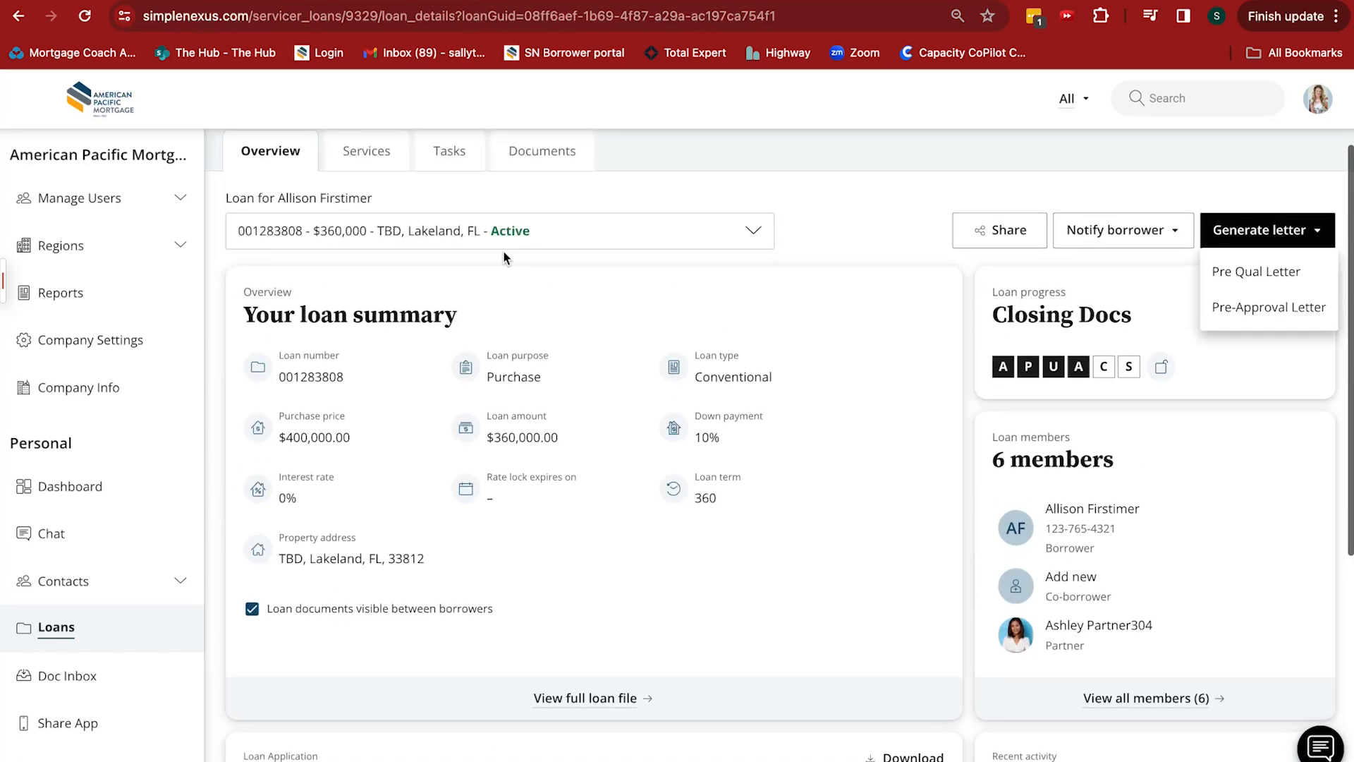
View the borrower's soft credit report in the loan's services and open the borrower's task list
click(364, 152)
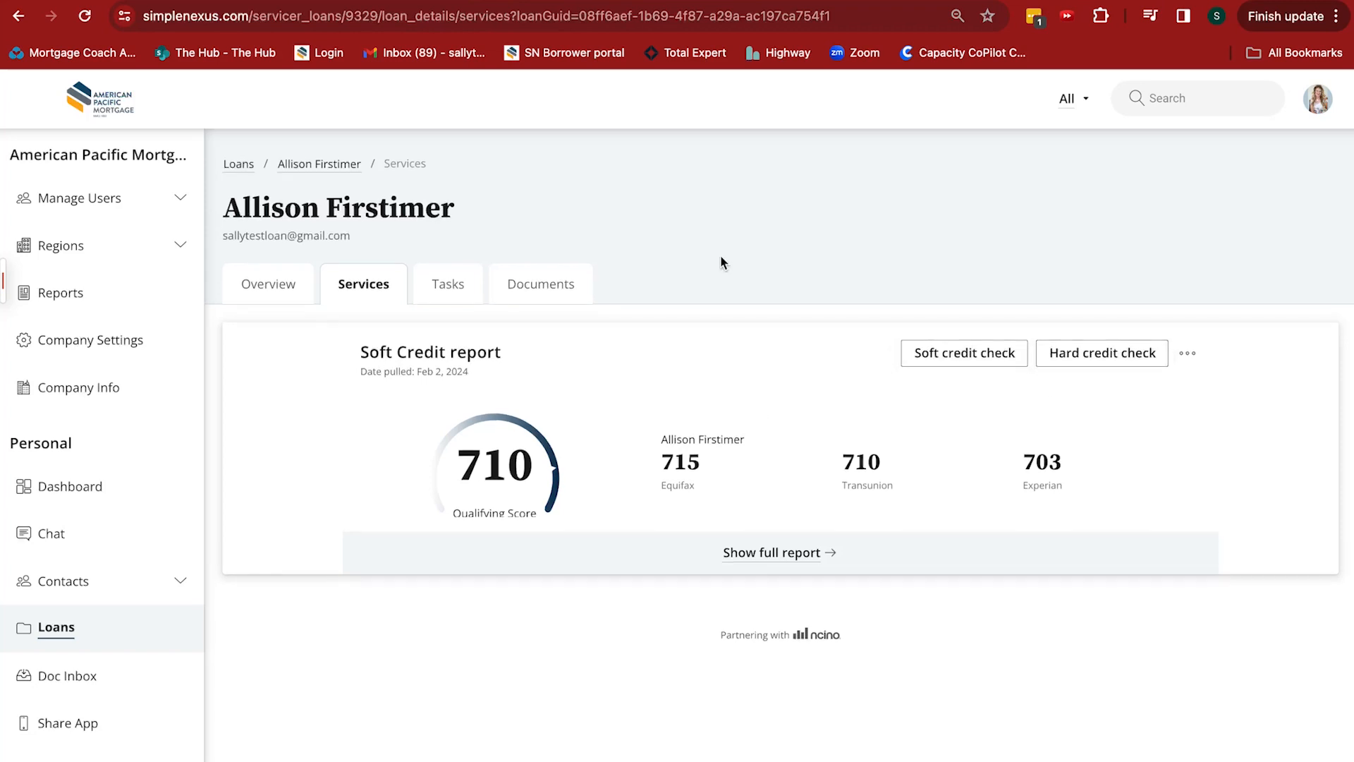
click(444, 284)
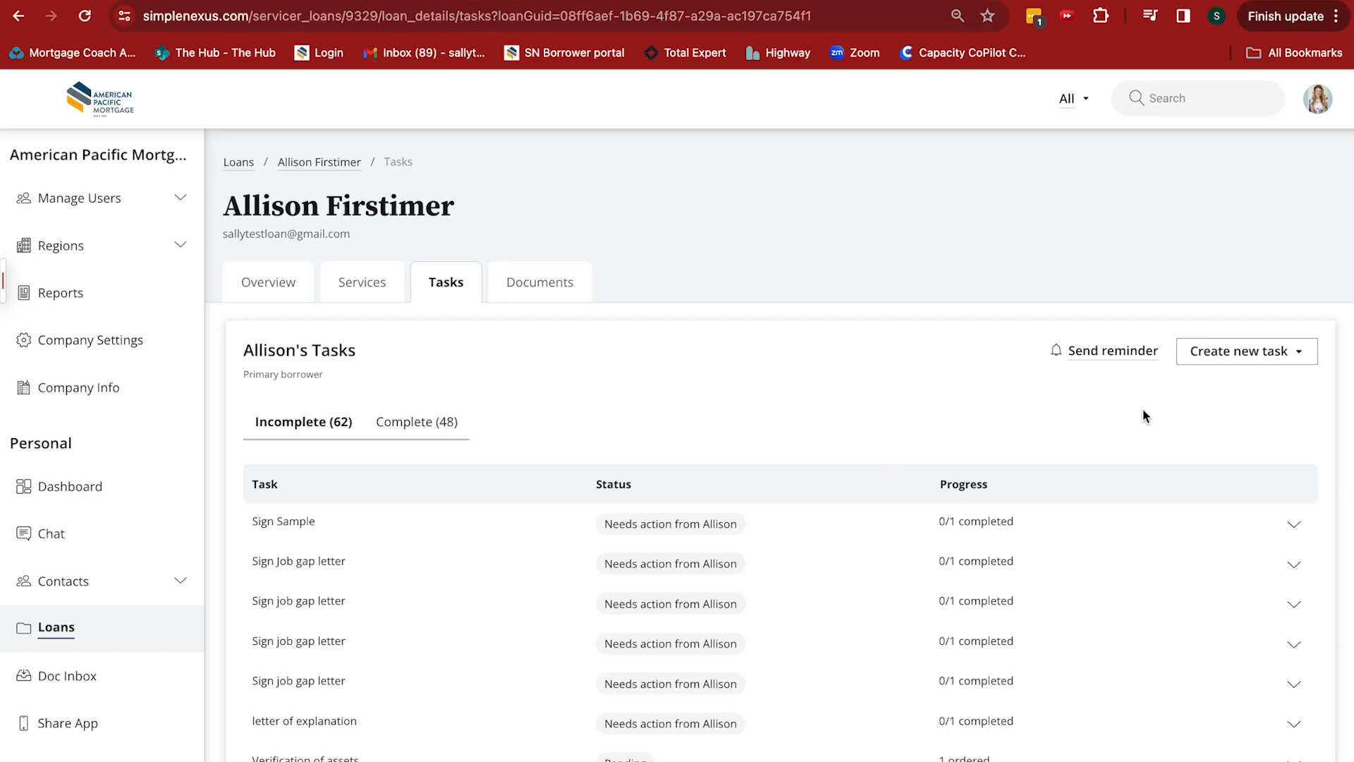
Examine the task types available for a new document task and cancel its creation
click(1249, 357)
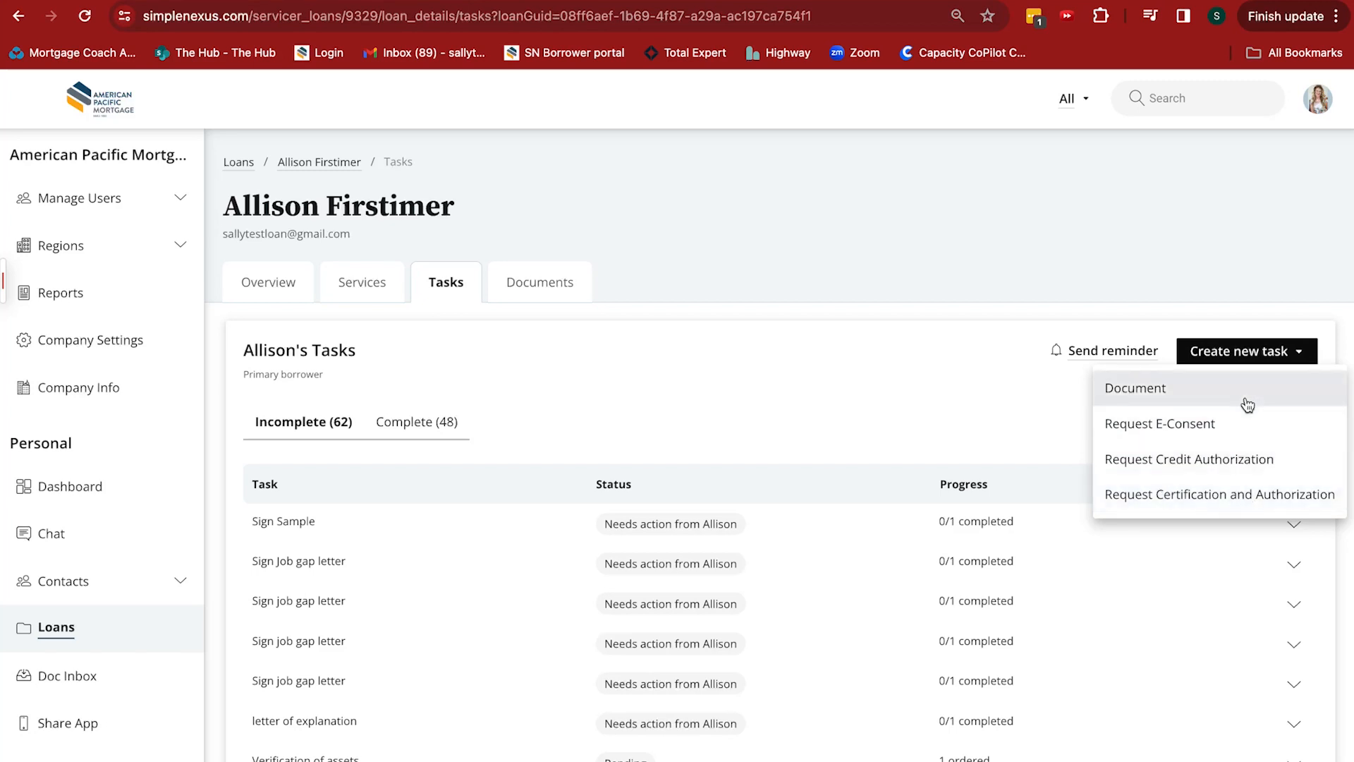
click(1135, 390)
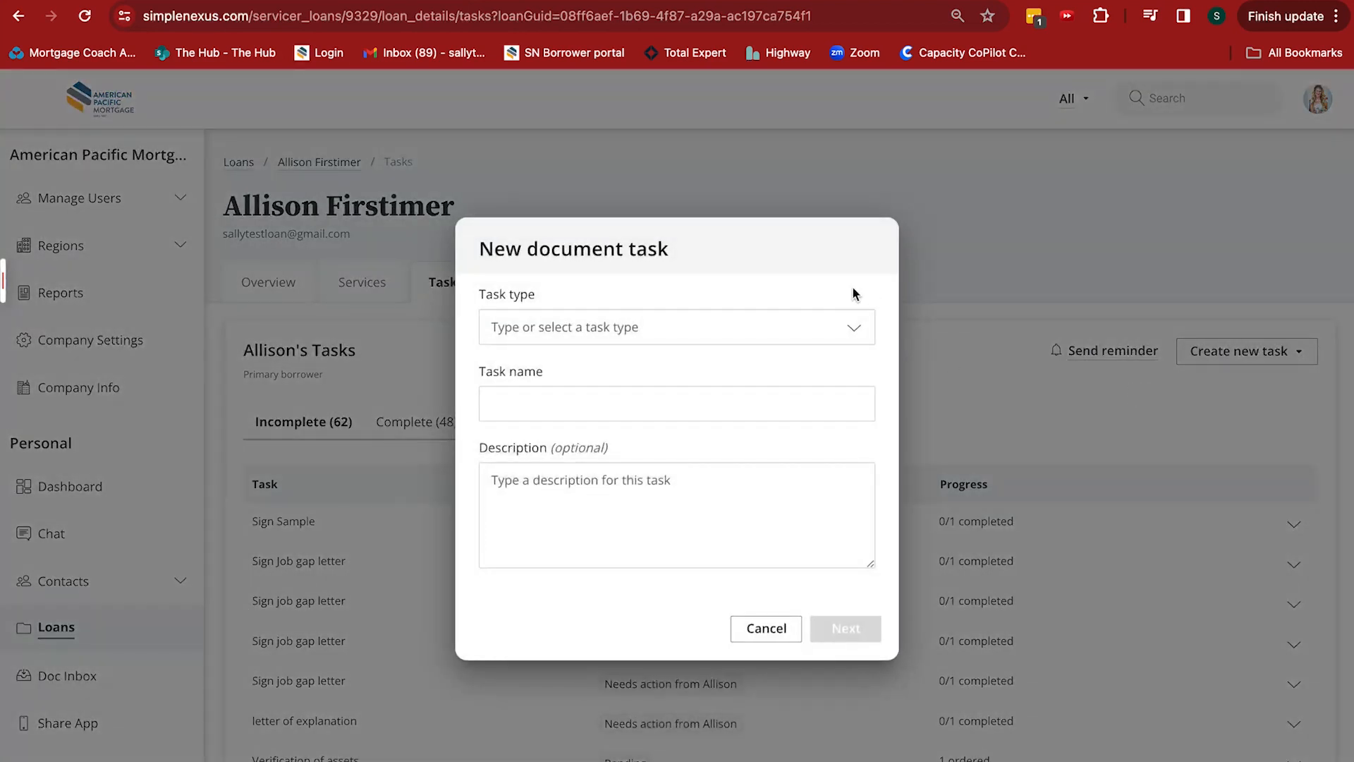
click(824, 321)
scroll(697, 473, down, 5)
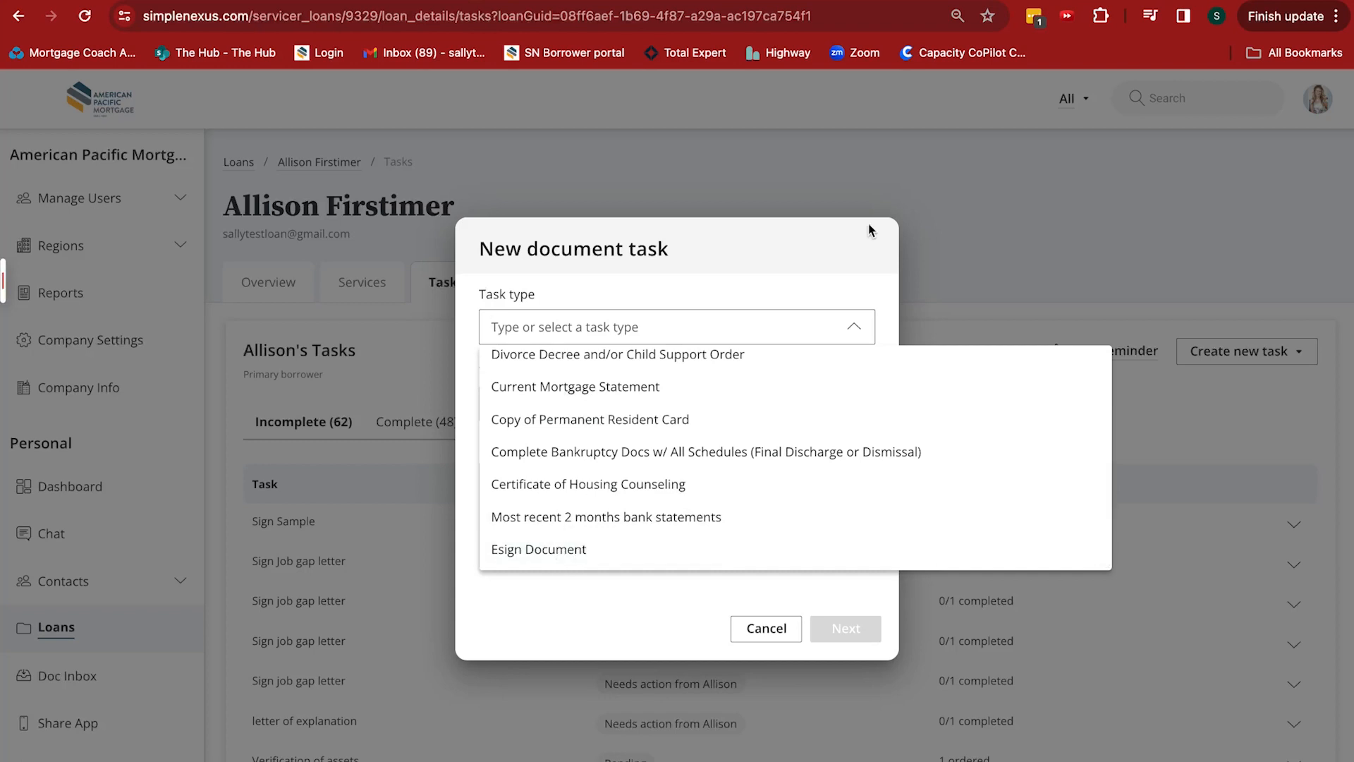
click(763, 633)
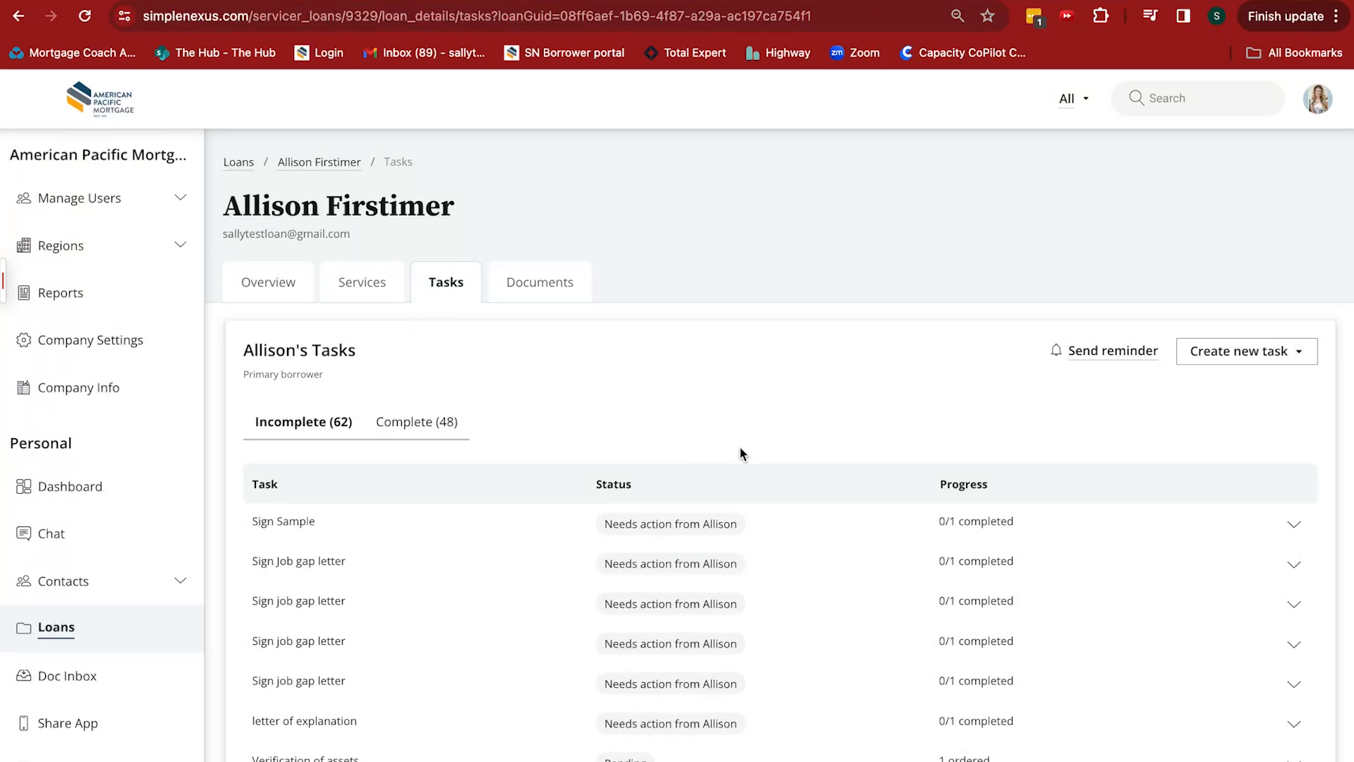
Expand the first completed "Sign job gap letter" task and review its disclosure package tracking information
click(426, 426)
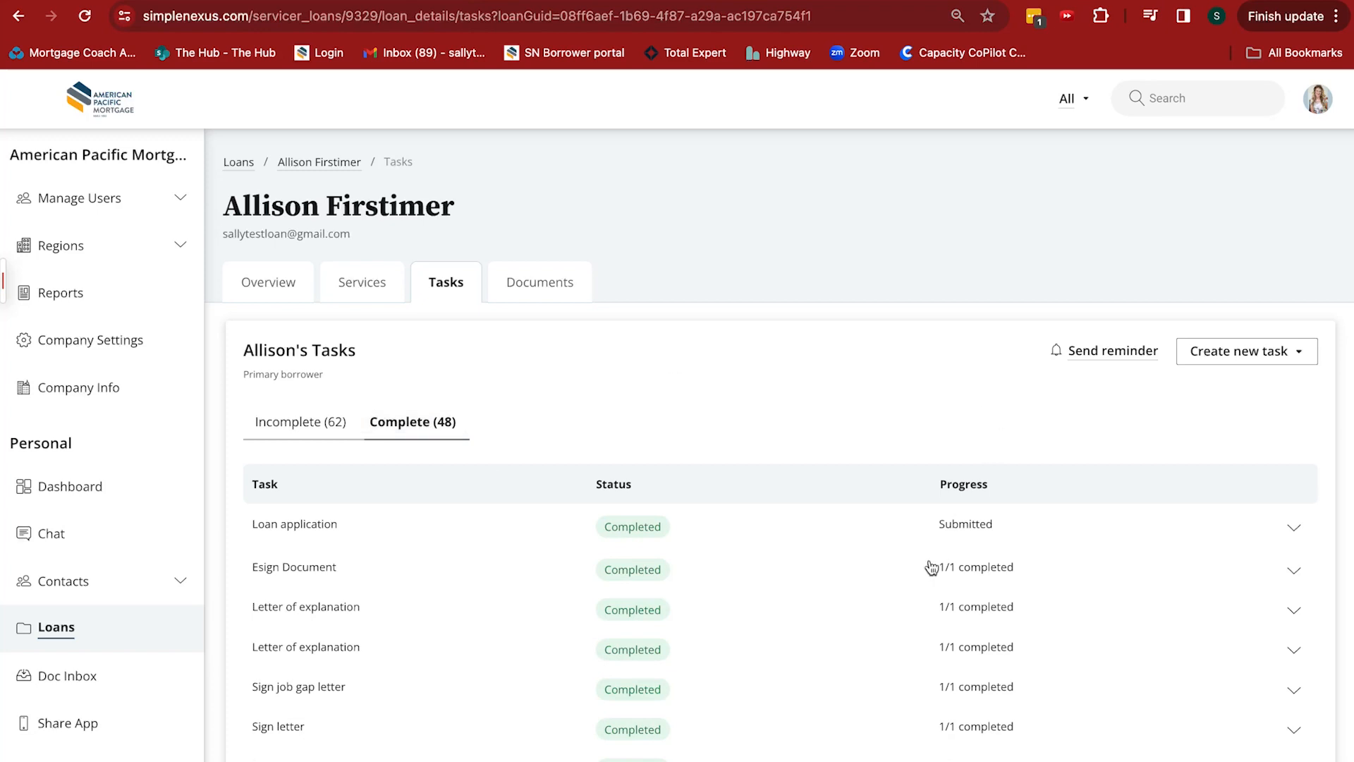
scroll(931, 564, down, 3)
scroll(931, 564, down, 3)
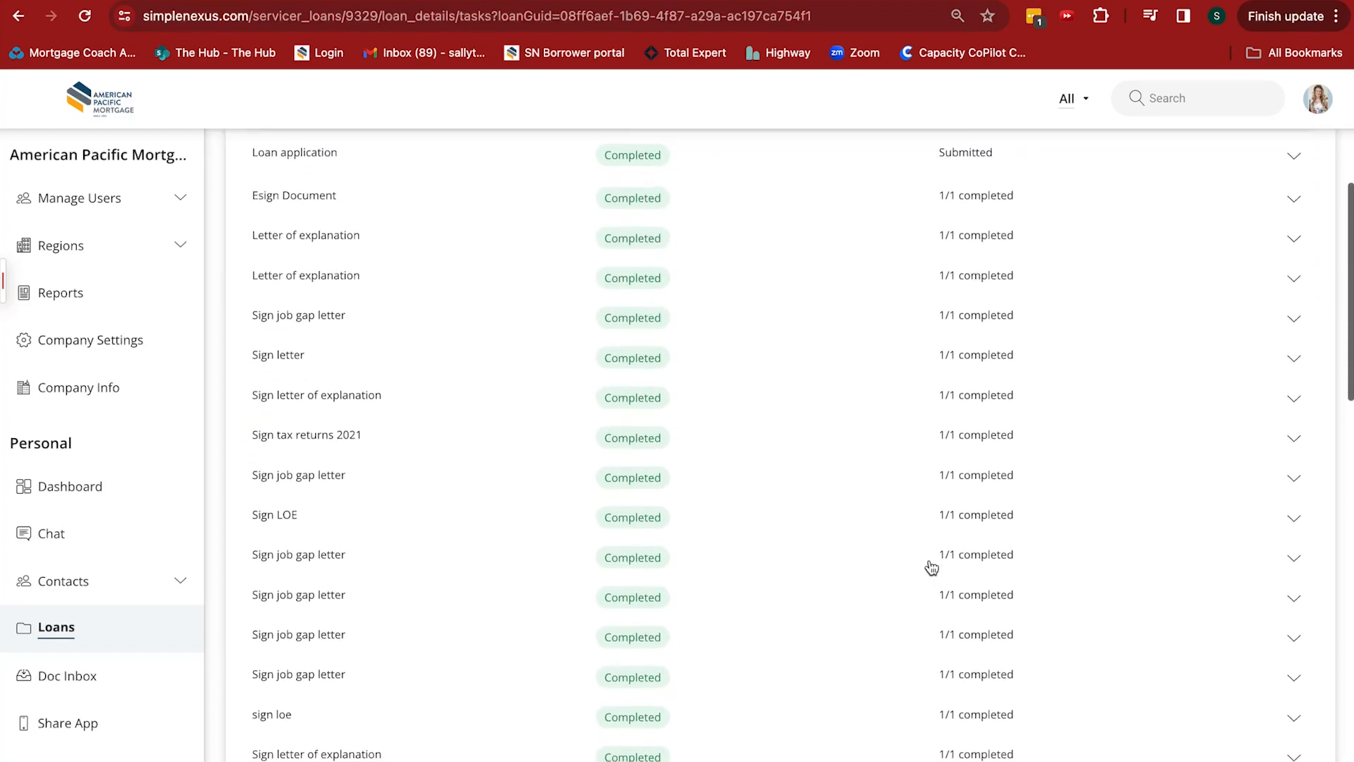
click(1295, 364)
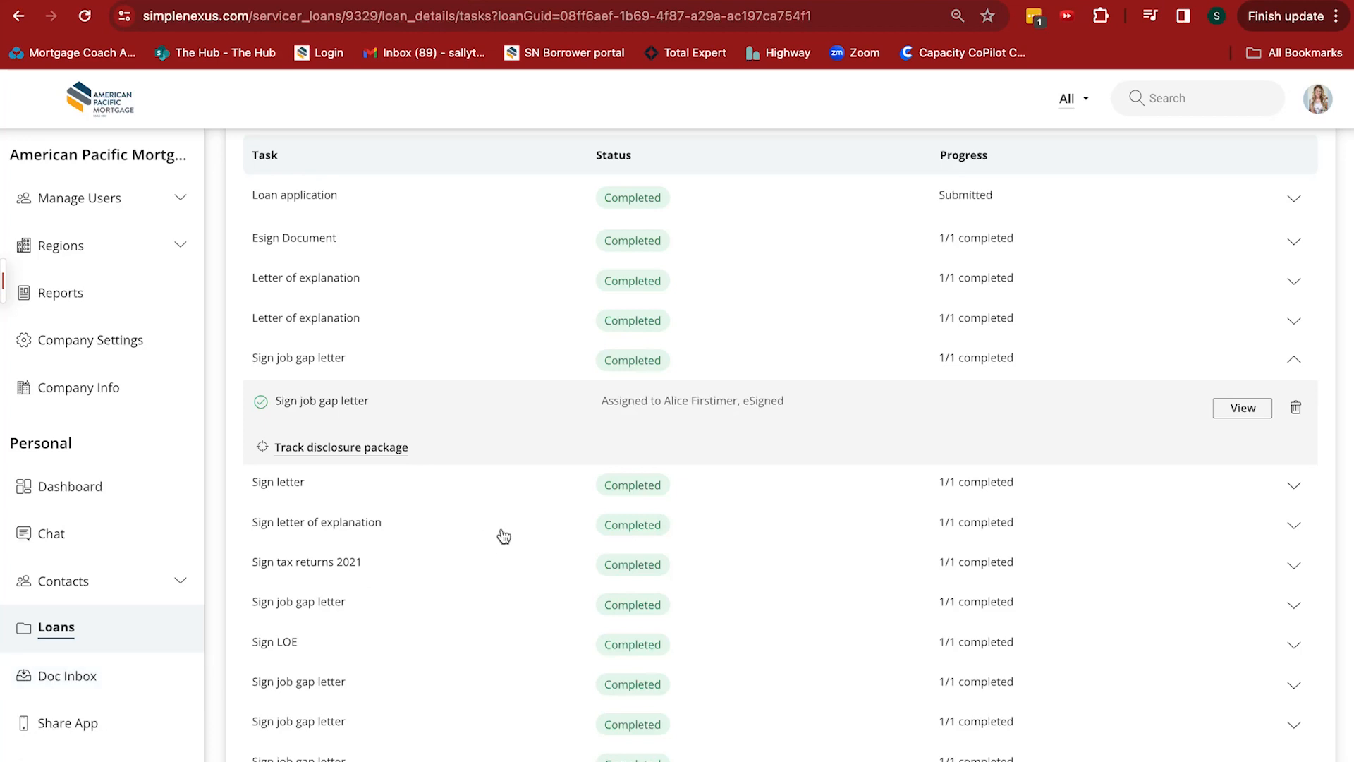
click(336, 449)
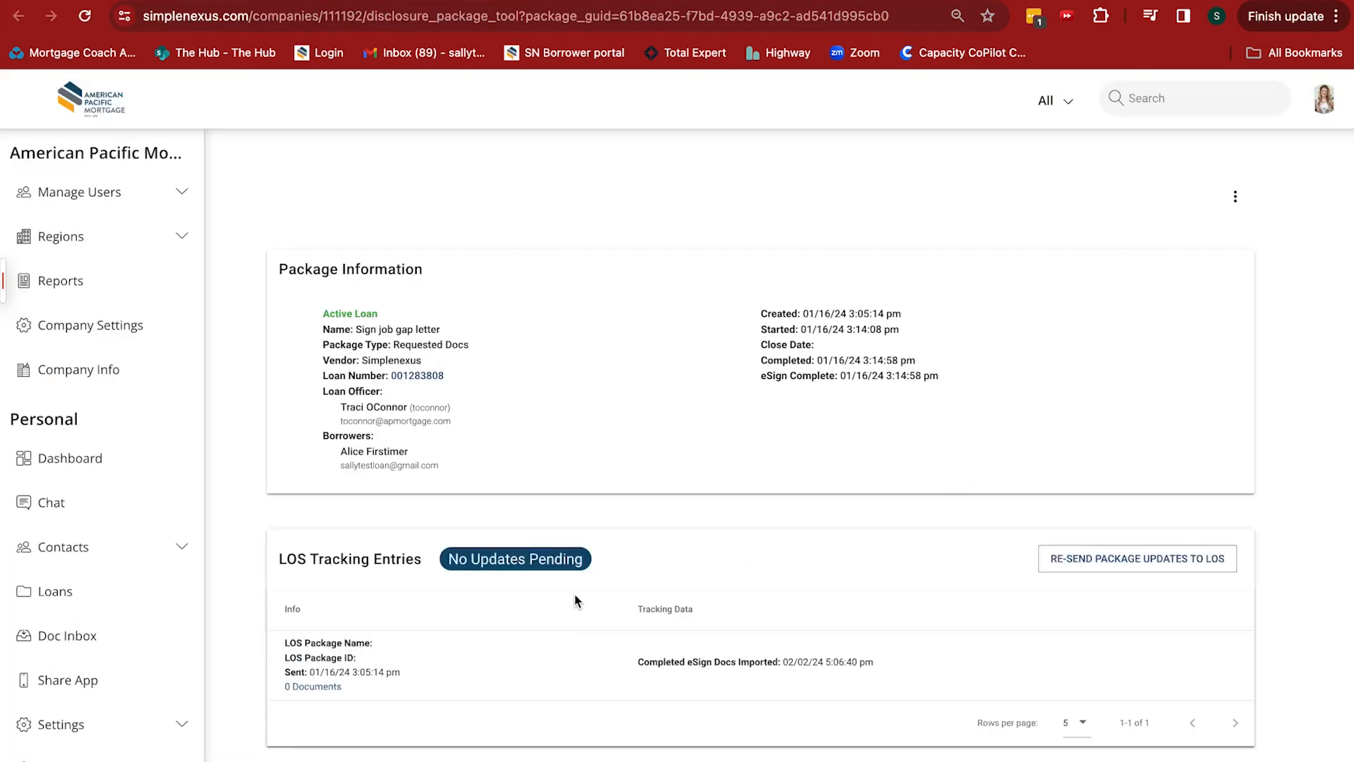
scroll(811, 499, down, 2)
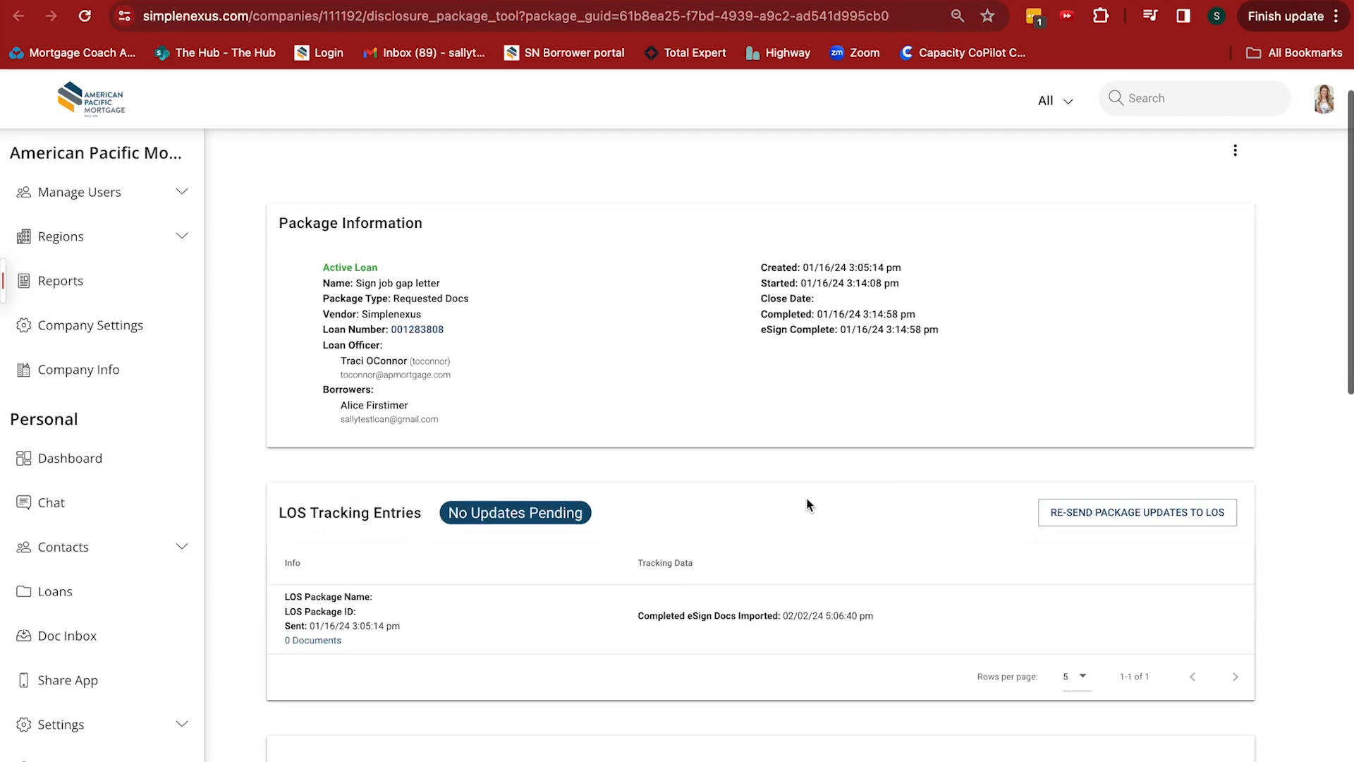
Examine the disclosure package's LOS tracking entries, tasks, task recipients and notification logs
scroll(809, 503, down, 7)
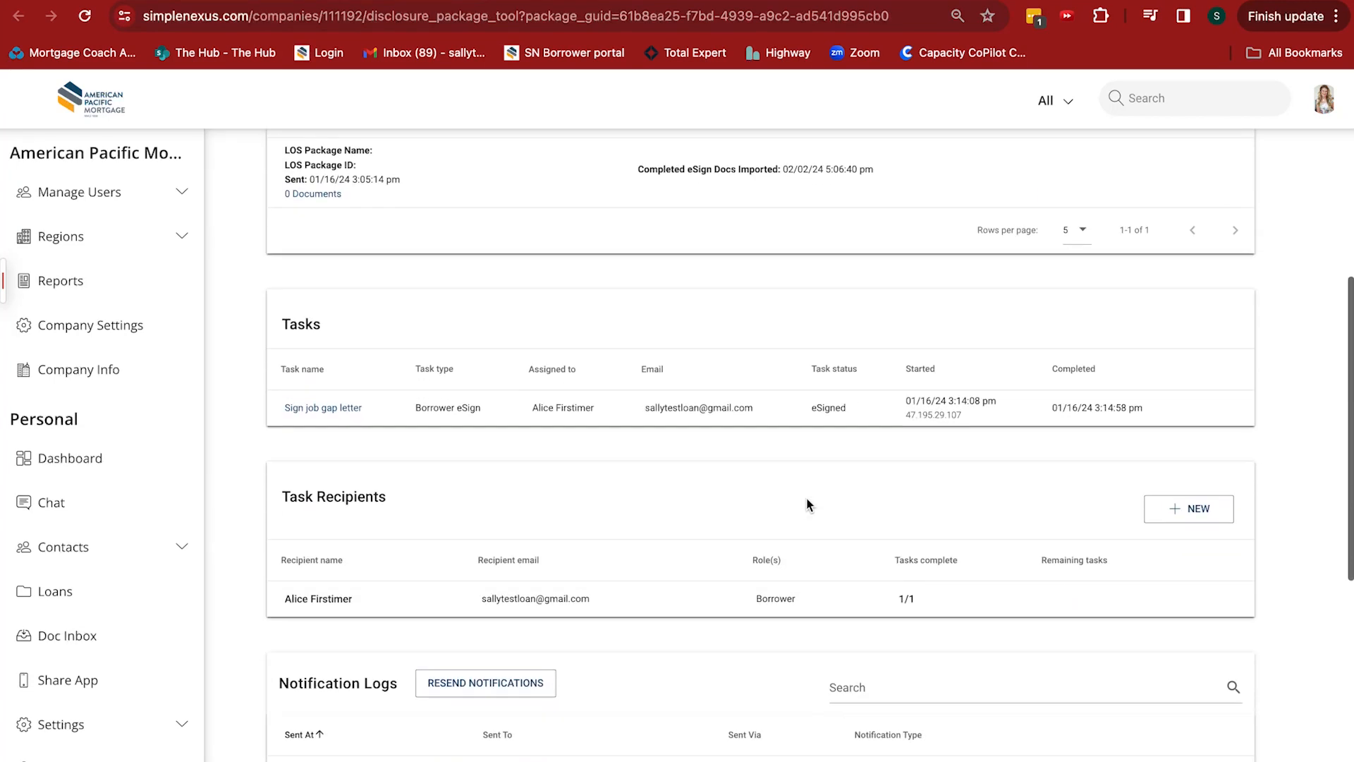
scroll(810, 504, down, 5)
scroll(809, 504, up, 7)
scroll(810, 503, up, 7)
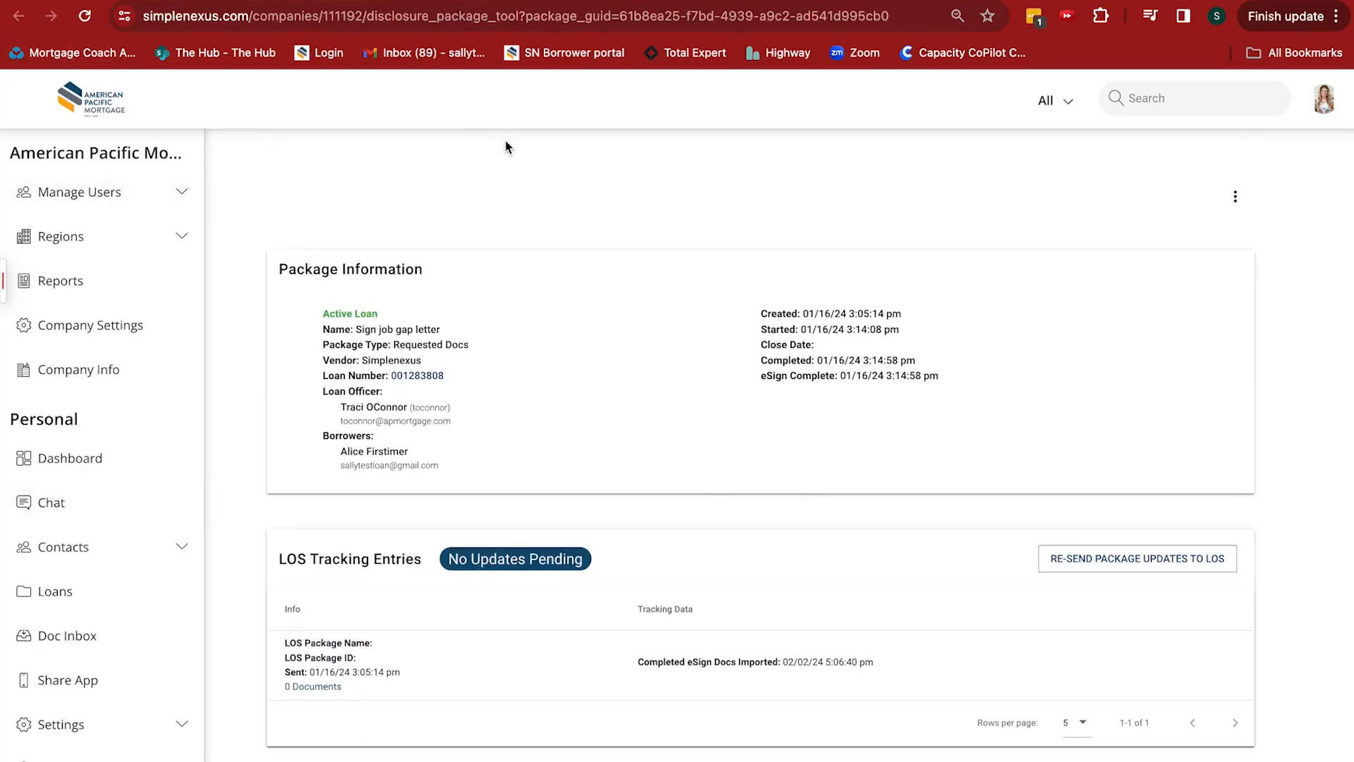
Return to the borrower's task list in the loan and show the incomplete tasks
click(485, 2)
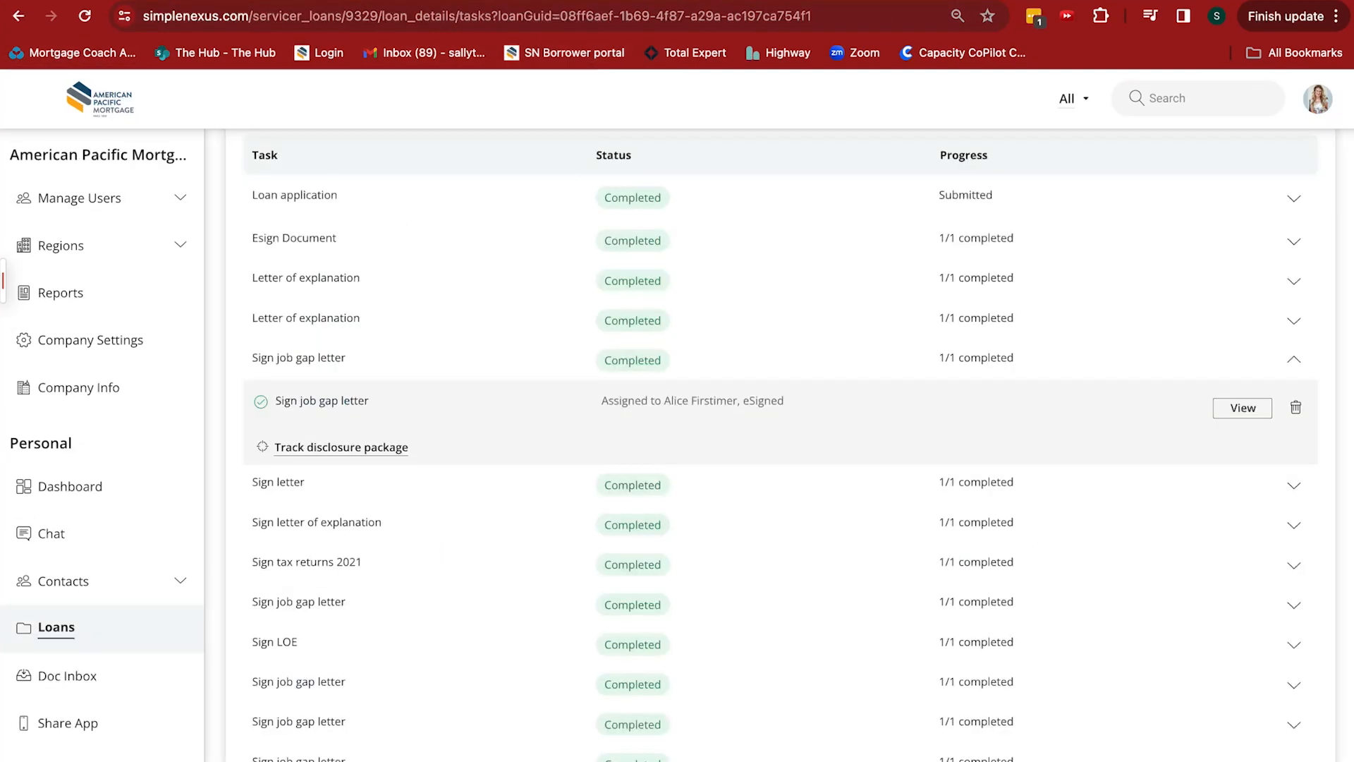
scroll(689, 413, up, 5)
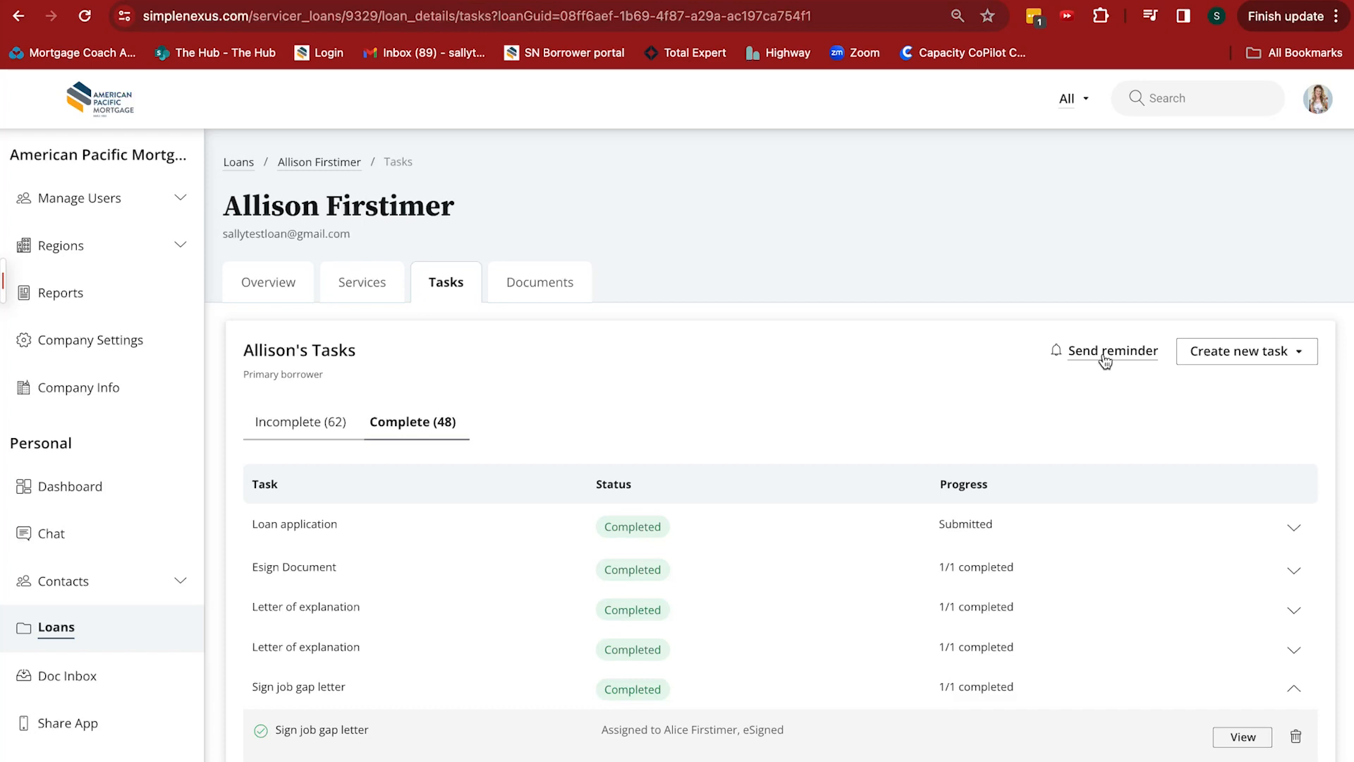
click(289, 423)
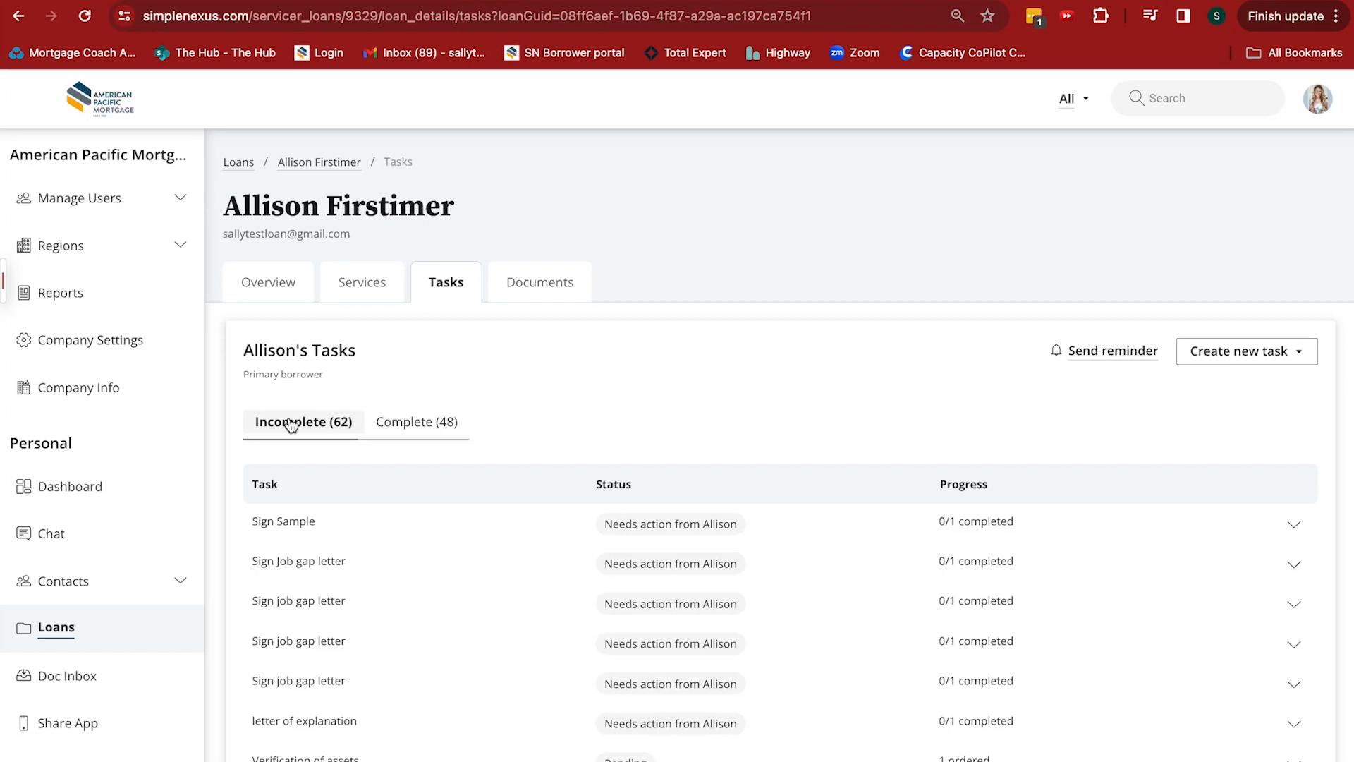
Review the loan team conversations in the portal's chat and return to the dashboard
click(66, 535)
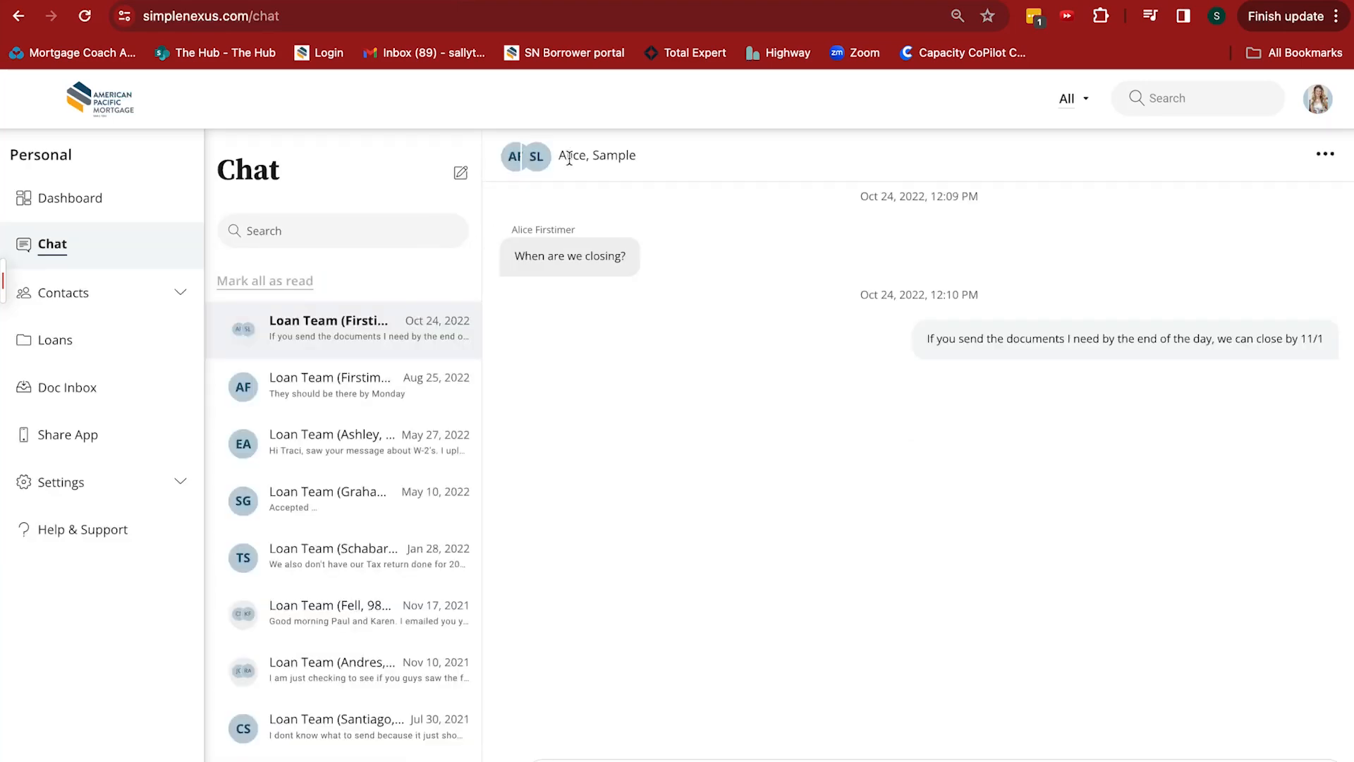
click(71, 197)
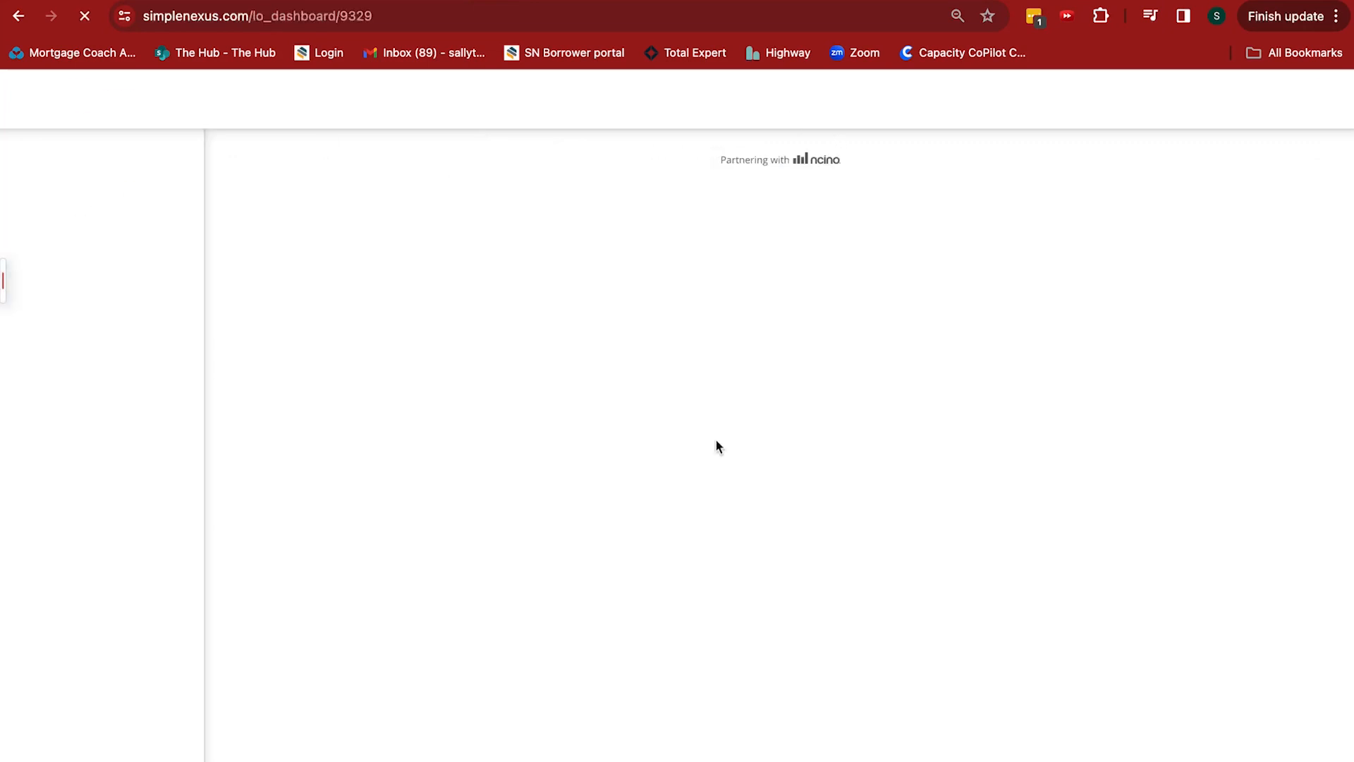